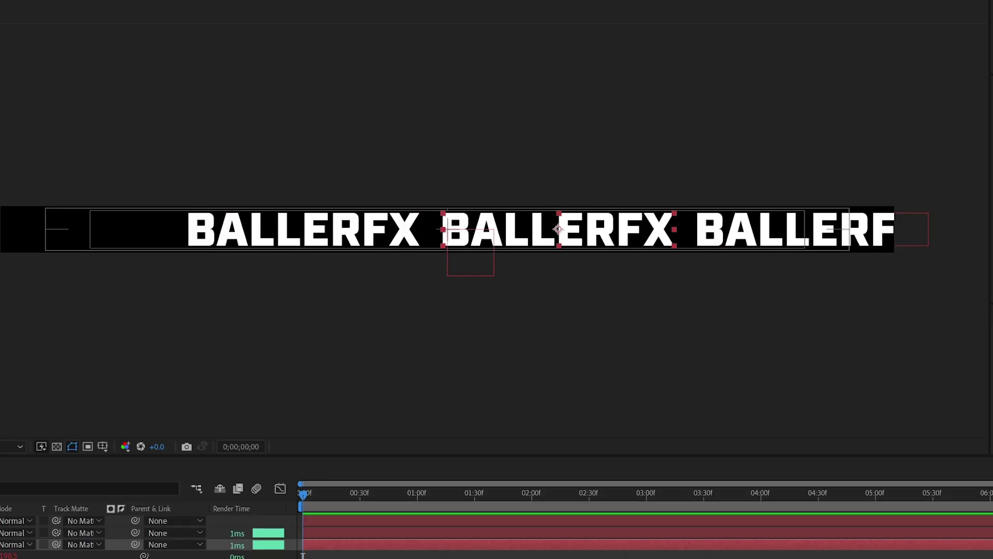
Duplicate the BALLERFX text layer and play back the scroll animation.
{"action": "key", "text": "ctrl+d"}
{"action": "left_click_drag", "start_coordinate": [361, 258], "coordinate": [417, 266]}
{"action": "left_click", "coordinate": [417, 243]}
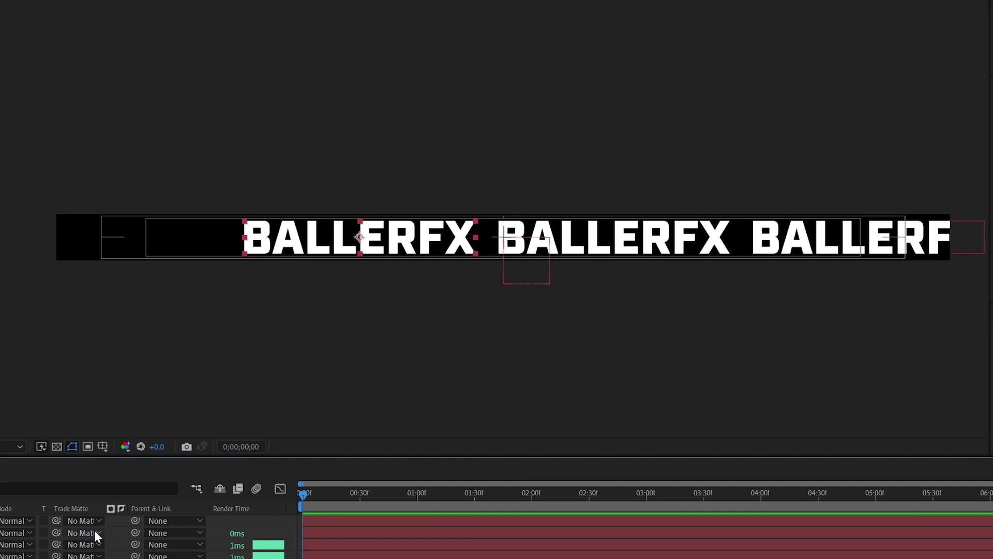
{"action": "left_click_drag", "start_coordinate": [780, 492], "coordinate": [759, 492]}
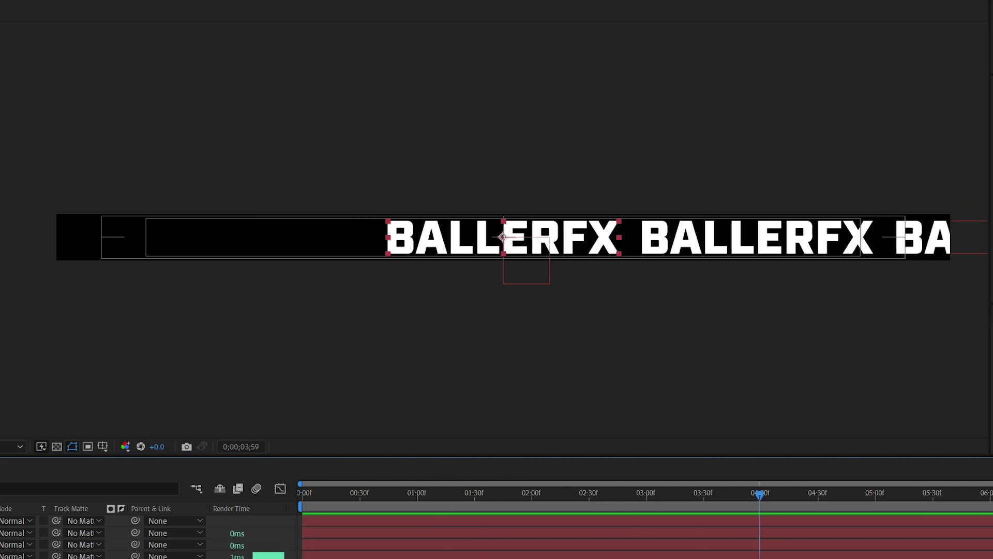
{"action": "key", "text": "space"}
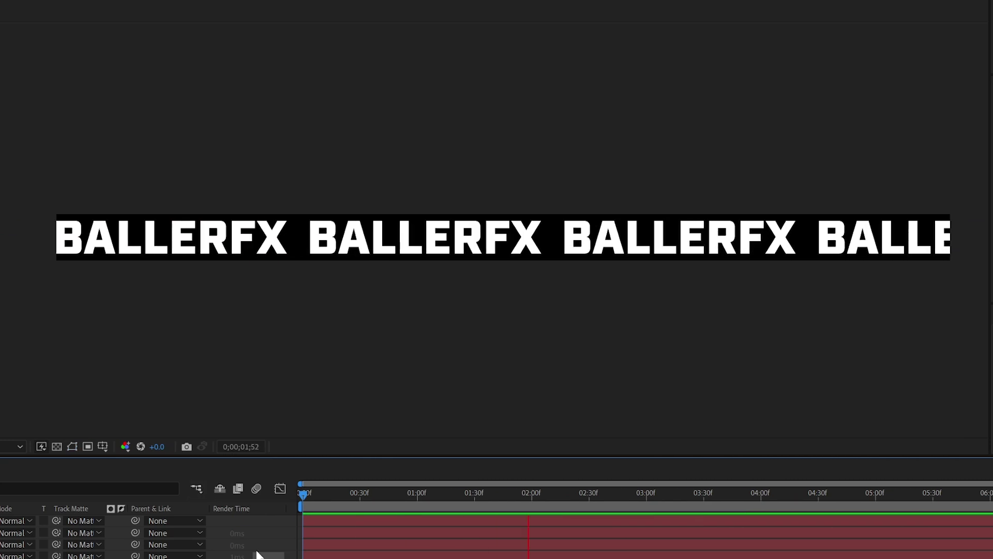
{"action": "key", "text": "space"}
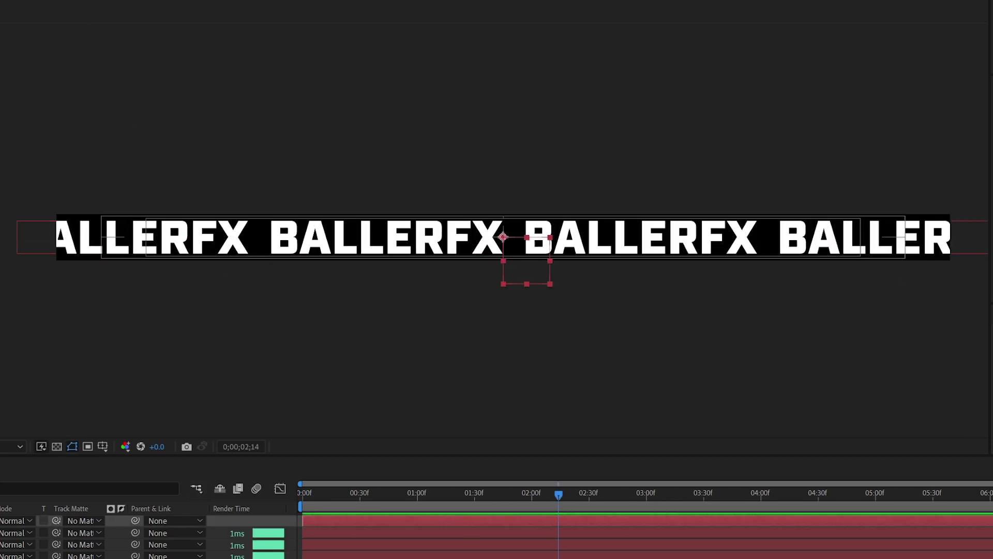
Change the 200 keyframe value to 0 and scrub the timeline to check the scroll.
{"action": "key", "text": "u"}
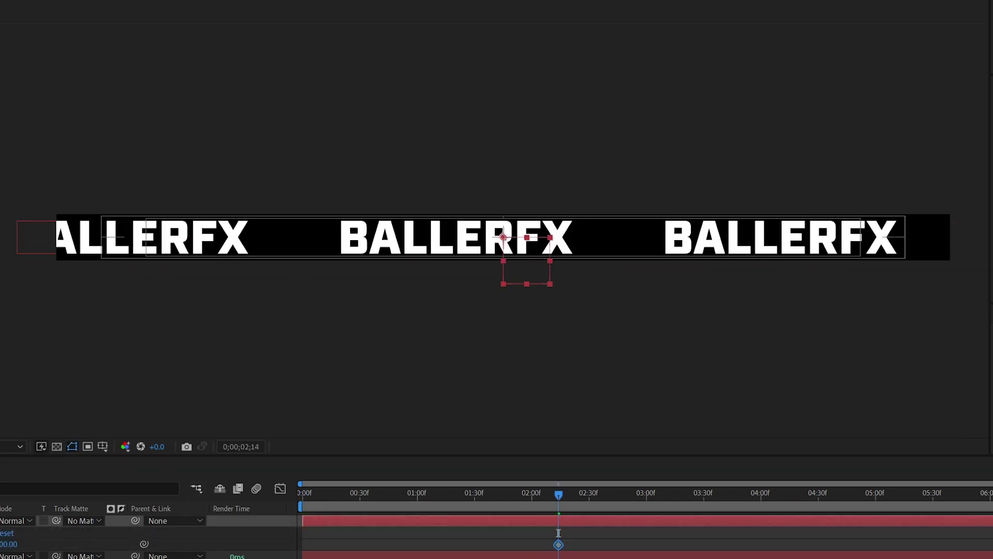
{"action": "left_click", "coordinate": [15, 544]}
{"action": "type", "text": "00"}
{"action": "key", "text": "Return"}
{"action": "key", "text": "Page_Up"}
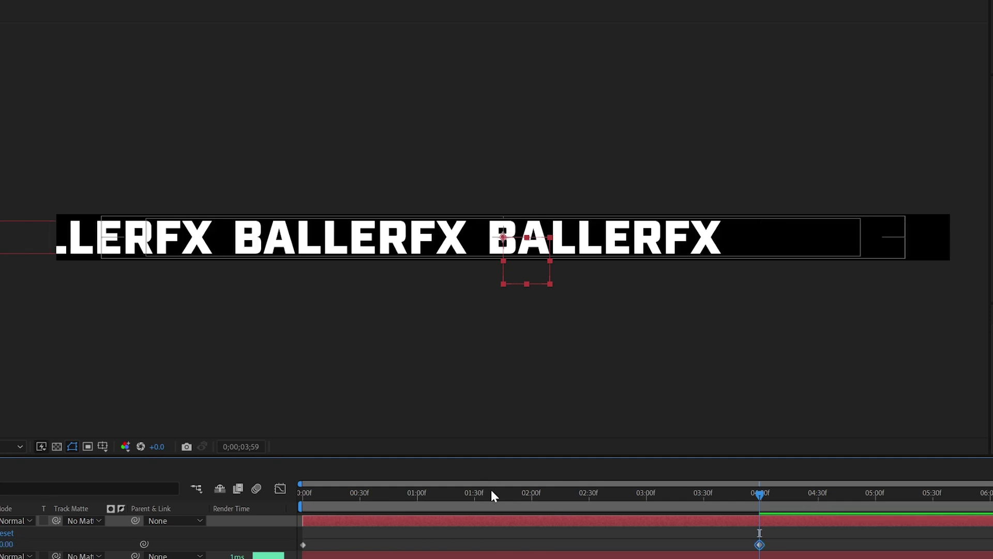
{"action": "left_click_drag", "start_coordinate": [510, 499], "coordinate": [670, 476]}
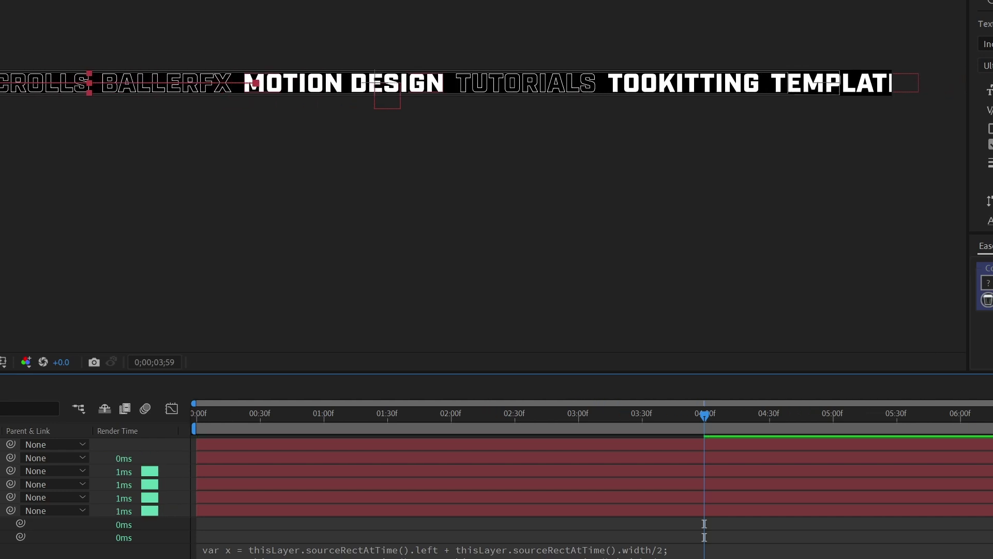
Retype the TUTORIALS word layer's text as BALLERFX and exit text editing.
{"action": "left_click", "coordinate": [704, 525]}
{"action": "type", "text": "BALLERFX"}
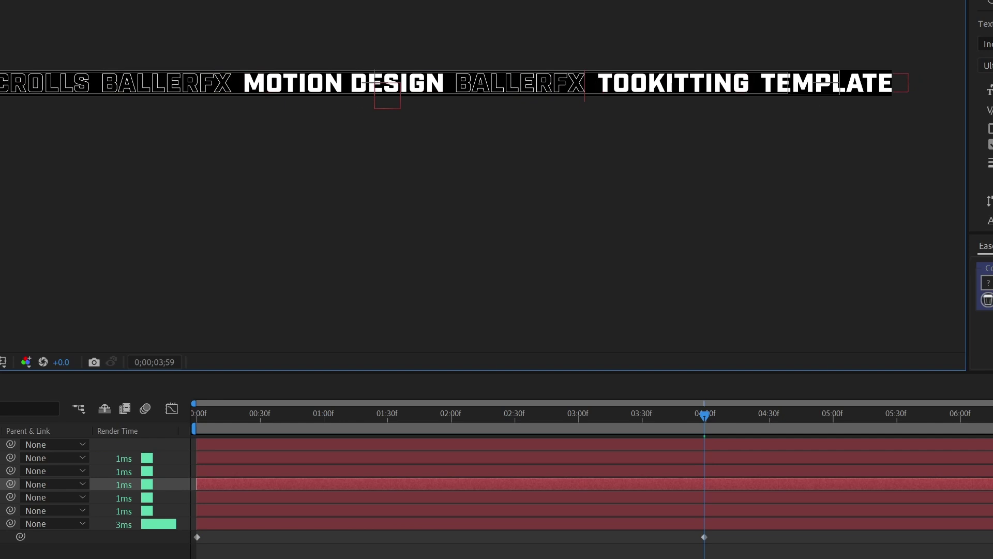
{"action": "key", "text": "ctrl+shift+a"}
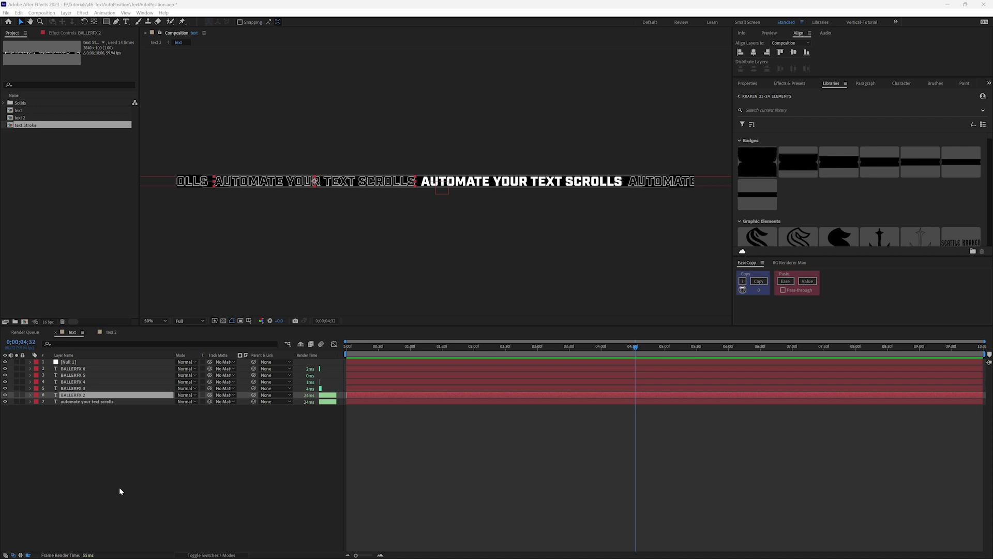
Step through the duplicated layers and delete BALLERFX 2's Source Text expression.
{"action": "left_click", "coordinate": [82, 388]}
{"action": "left_click", "coordinate": [84, 382]}
{"action": "left_click", "coordinate": [85, 369]}
{"action": "left_click", "coordinate": [86, 375]}
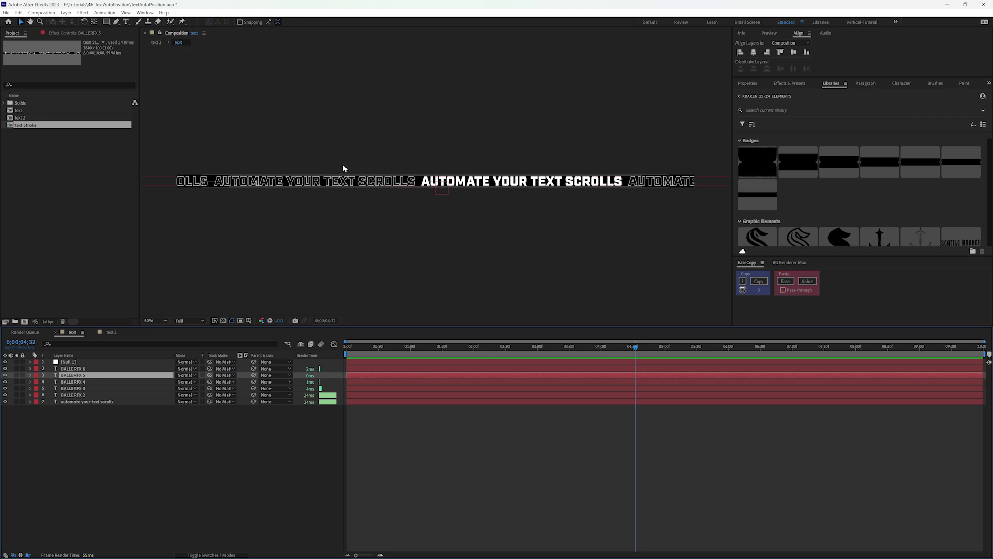
{"action": "left_click", "coordinate": [82, 395]}
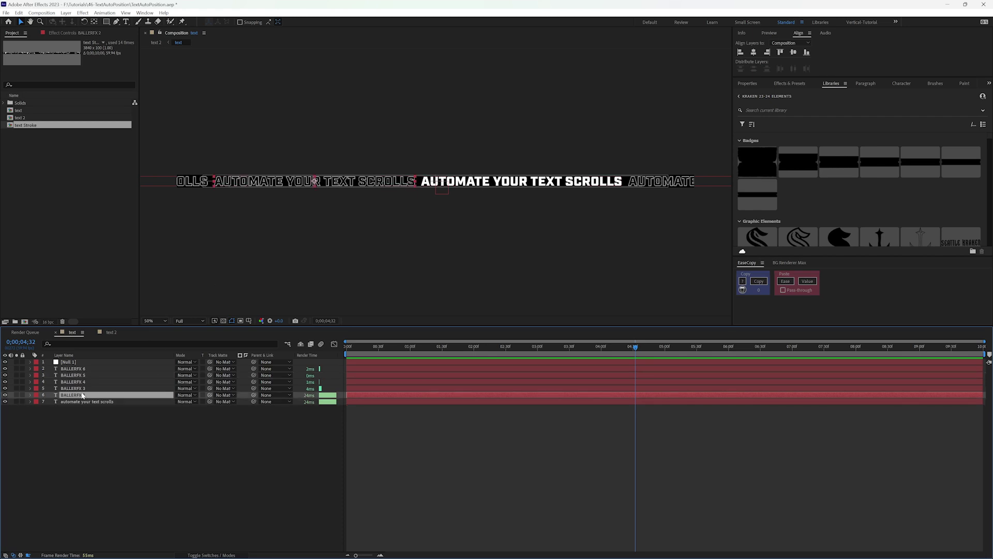
{"action": "key", "text": "e"}
{"action": "key", "text": "e"}
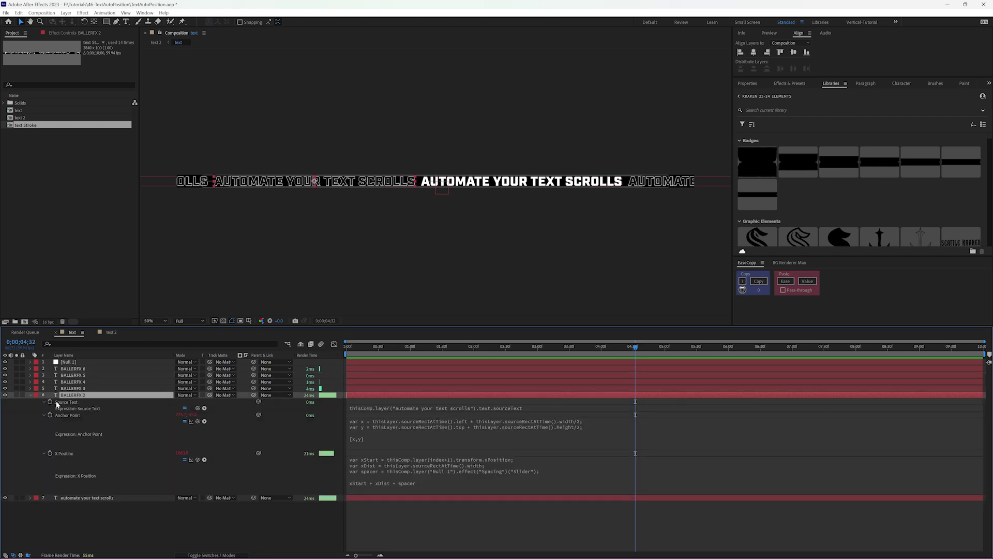
{"action": "left_click", "coordinate": [51, 402], "text": "alt"}
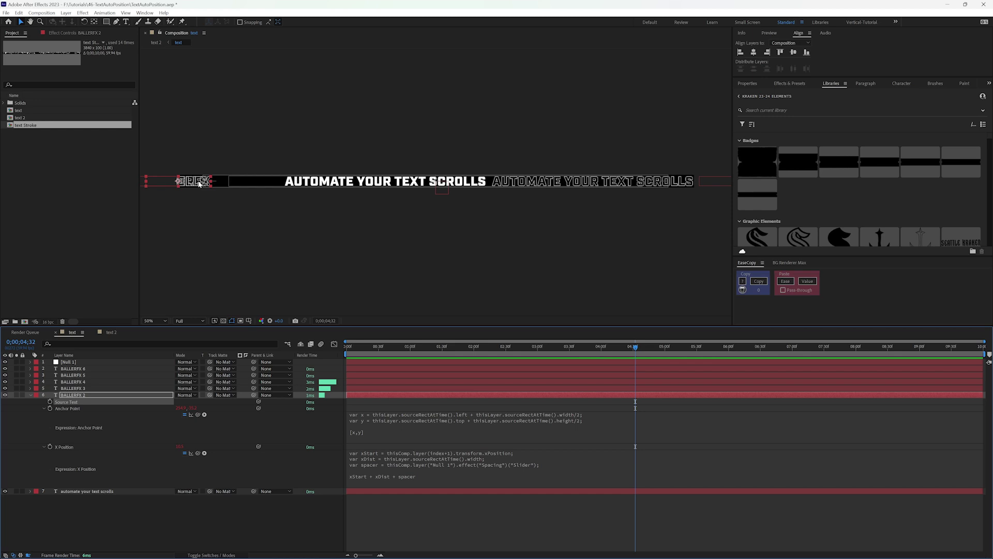
Delete the Source Text expressions on BALLERFX 3 and BALLERFX 4.
{"action": "left_click", "coordinate": [88, 389]}
{"action": "key", "text": "e"}
{"action": "key", "text": "e"}
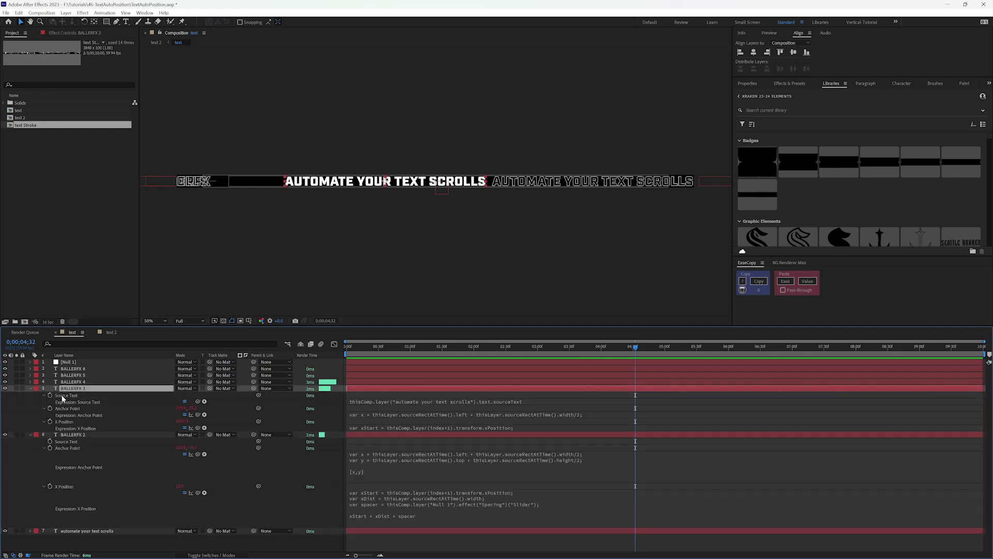
{"action": "left_click", "coordinate": [50, 396], "text": "alt"}
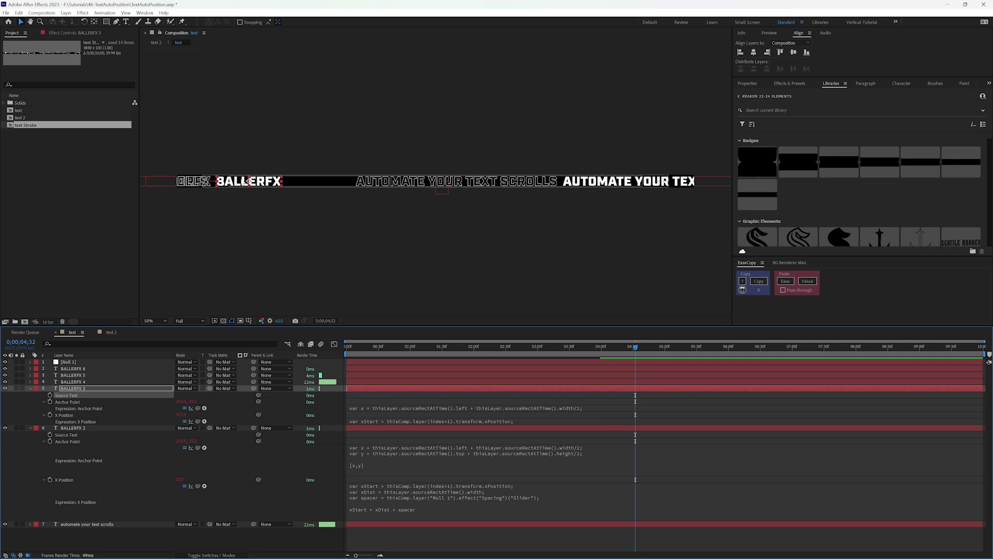
{"action": "left_click", "coordinate": [72, 382]}
{"action": "key", "text": "e"}
{"action": "key", "text": "e"}
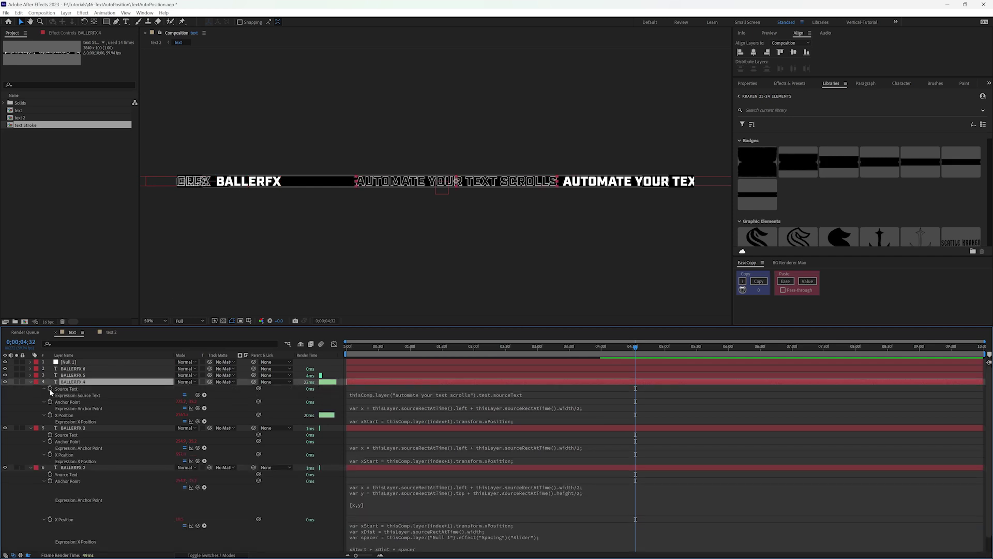
{"action": "left_click", "coordinate": [51, 389], "text": "alt"}
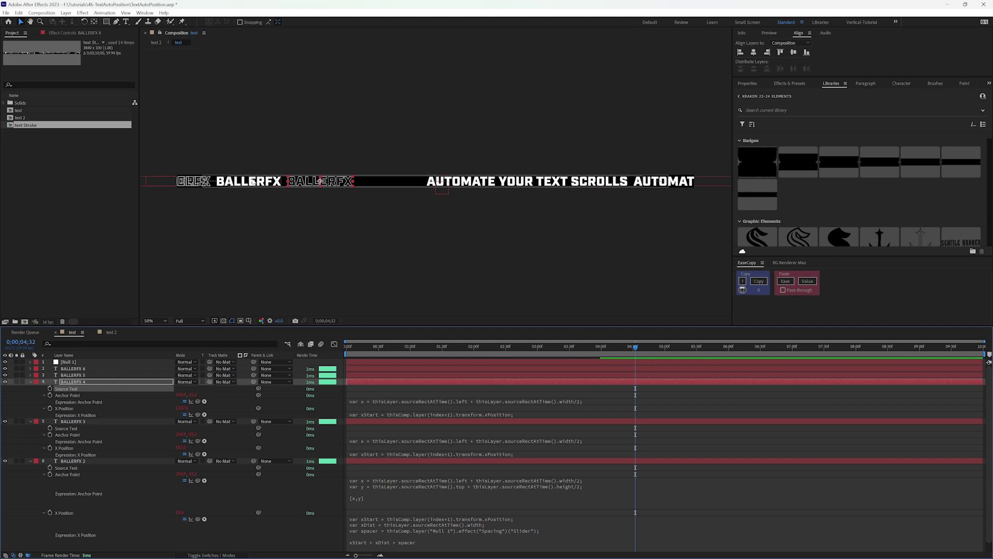
Undo the accidental 'auto' text edit on BALLERFX 4 and select BALLERFX 5.
{"action": "double_click", "coordinate": [58, 383]}
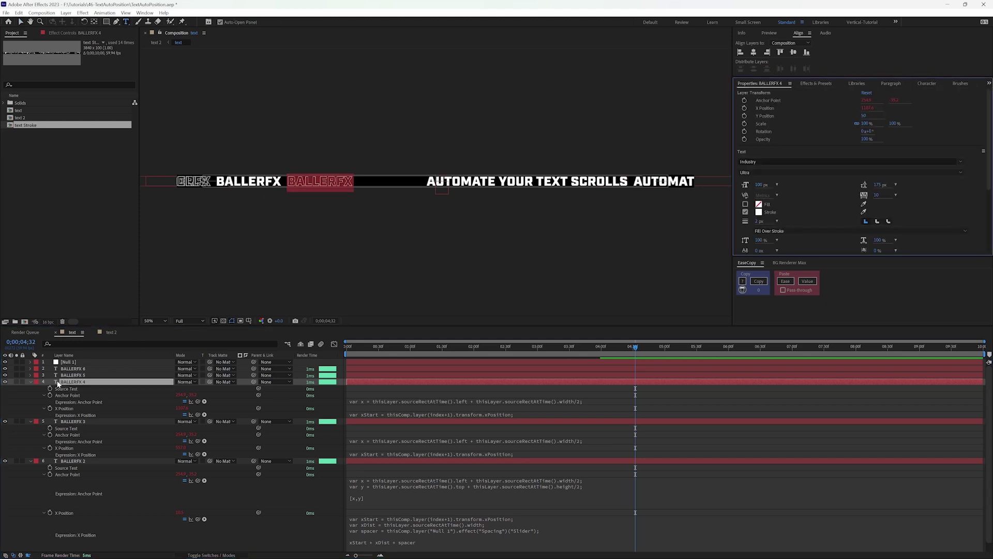
{"action": "type", "text": "a"}
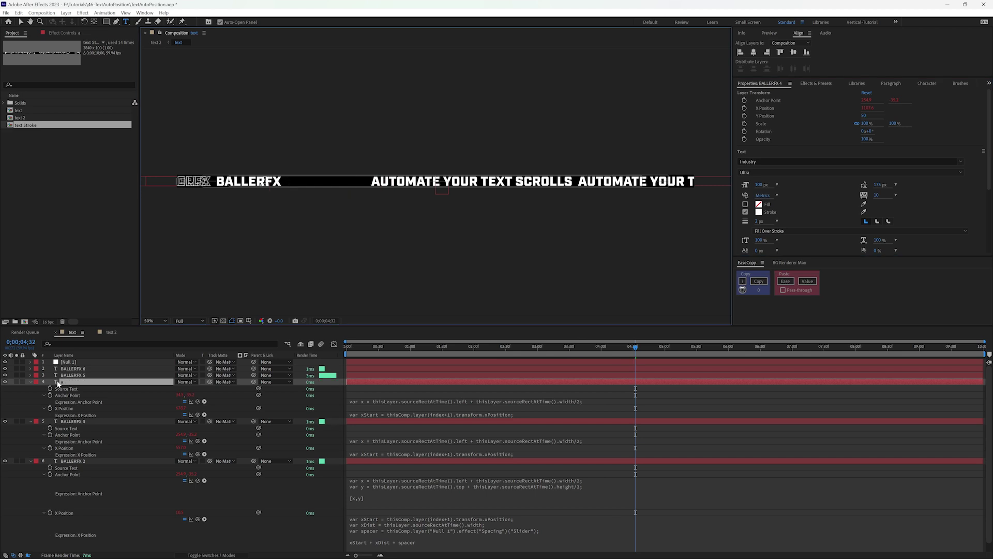
{"action": "type", "text": "uto"}
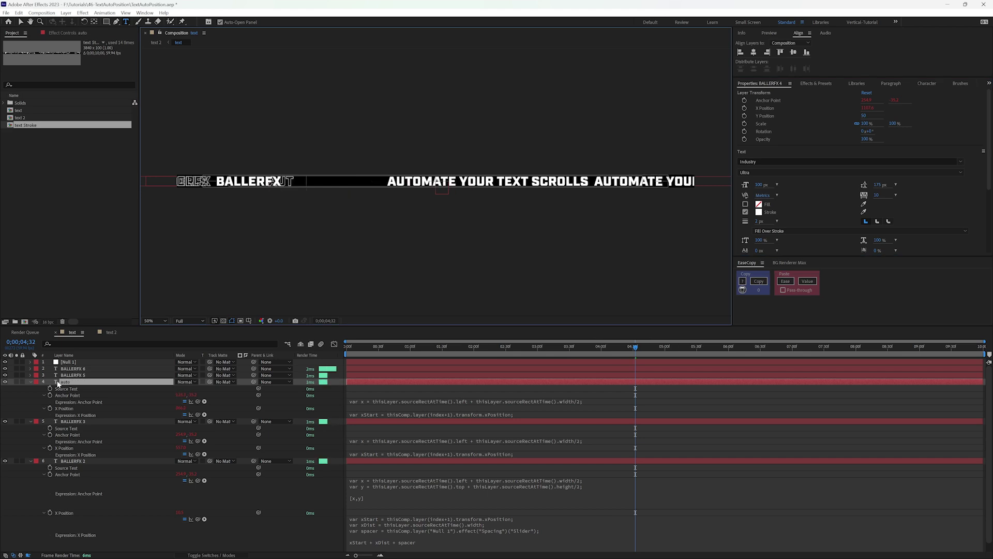
{"action": "key", "text": "ctrl+z"}
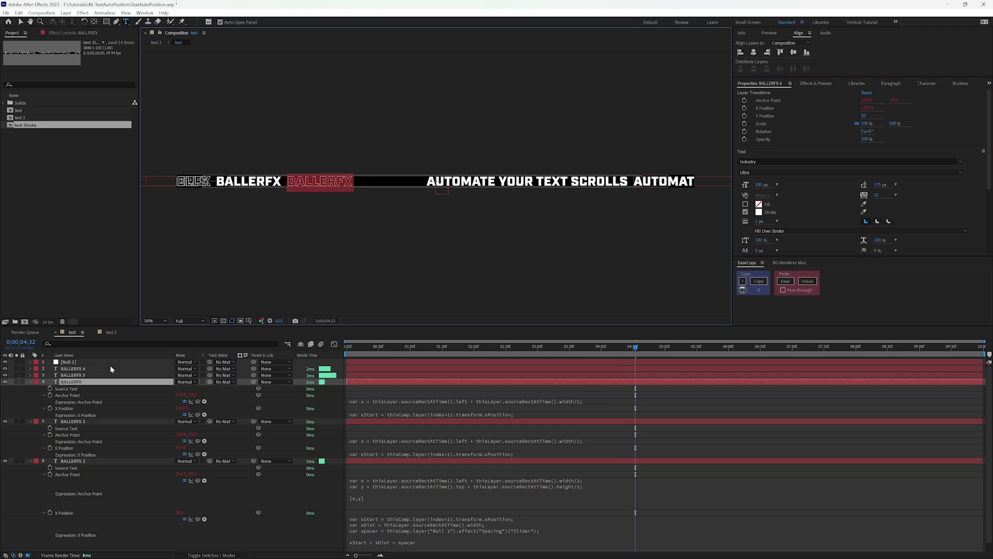
{"action": "left_click", "coordinate": [75, 375]}
Delete the Source Text expressions on BALLERFX 5 and BALLERFX 6.
{"action": "key", "text": "u"}
{"action": "left_click", "coordinate": [50, 383], "text": "alt"}
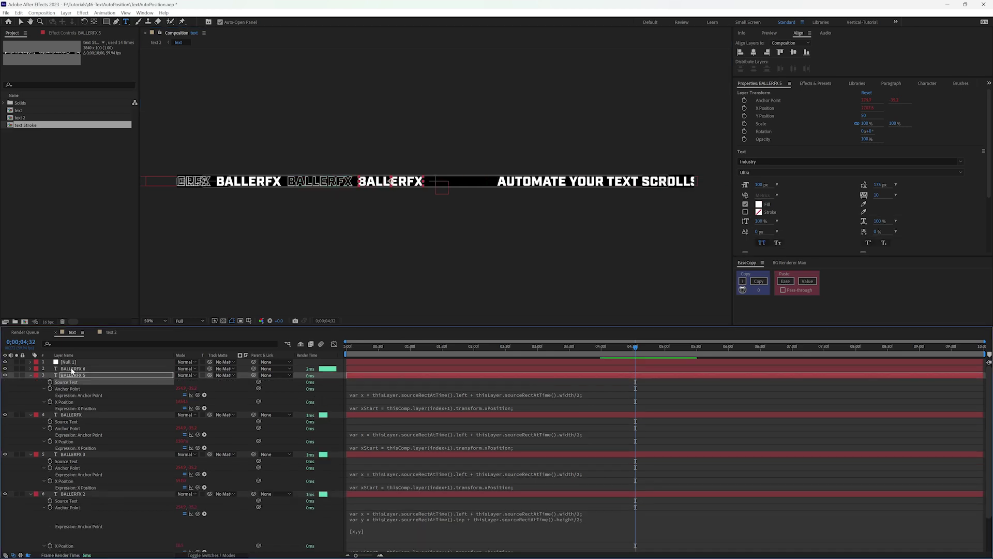
{"action": "left_click", "coordinate": [71, 369]}
{"action": "key", "text": "u"}
{"action": "left_click", "coordinate": [49, 376], "text": "alt"}
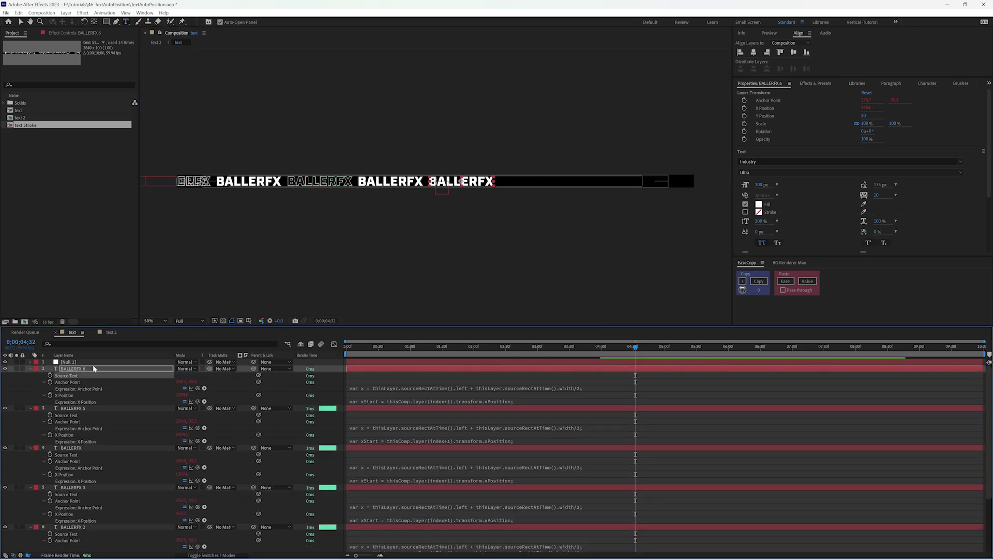
Collapse the BALLERFX layers and hide layers 2 through 5 from the viewer.
{"action": "left_click", "coordinate": [31, 369]}
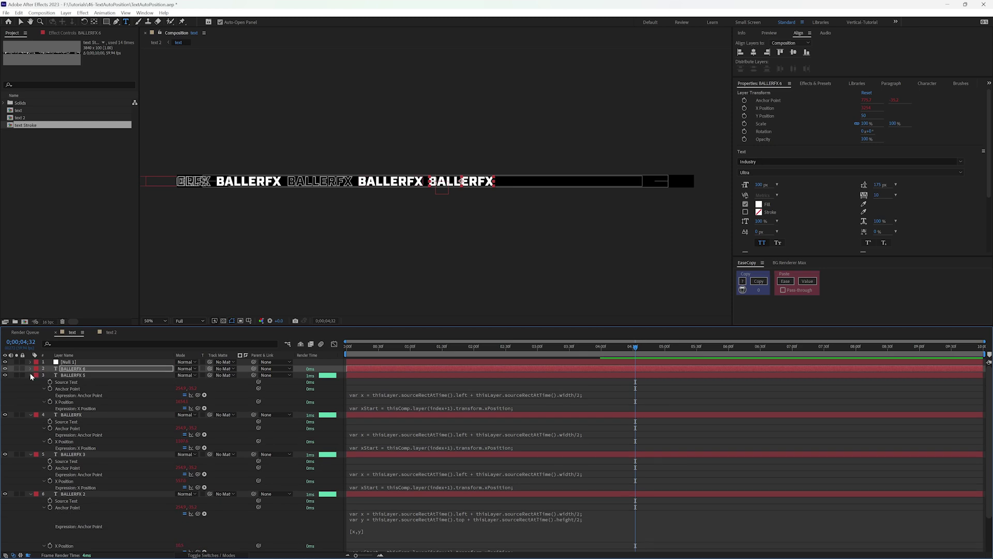
{"action": "left_click", "coordinate": [30, 375]}
{"action": "left_click", "coordinate": [31, 382]}
{"action": "left_click", "coordinate": [31, 389]}
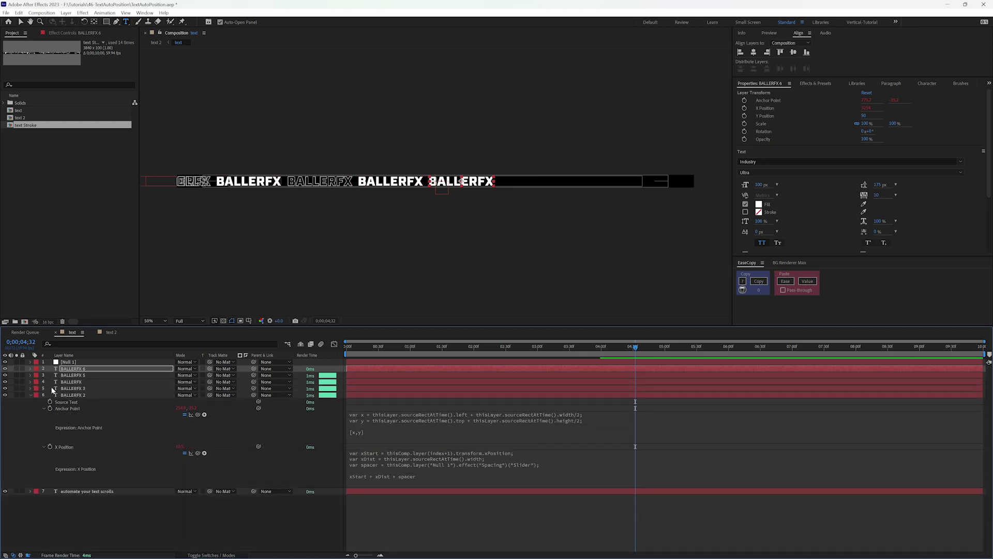
{"action": "left_click_drag", "start_coordinate": [5, 389], "coordinate": [5, 368]}
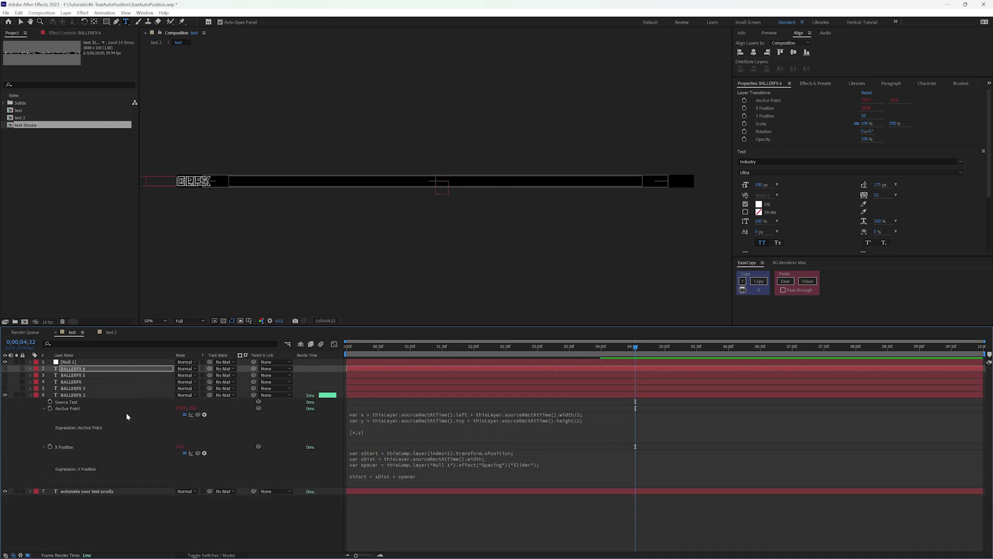
{"action": "left_click", "coordinate": [69, 394]}
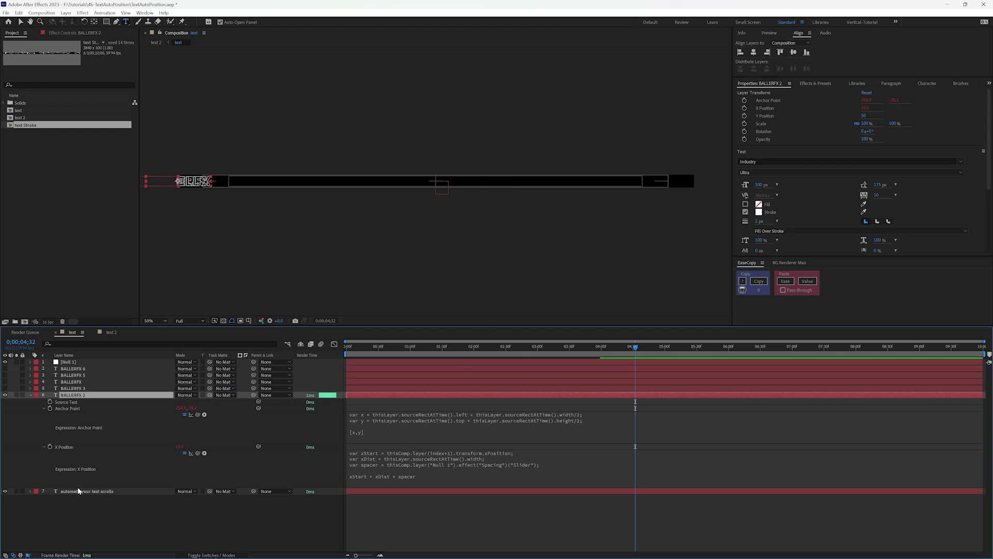
{"action": "left_click", "coordinate": [108, 519]}
Set the headline's X Position keyframe at 3;59 to 1479.
{"action": "left_click", "coordinate": [94, 492]}
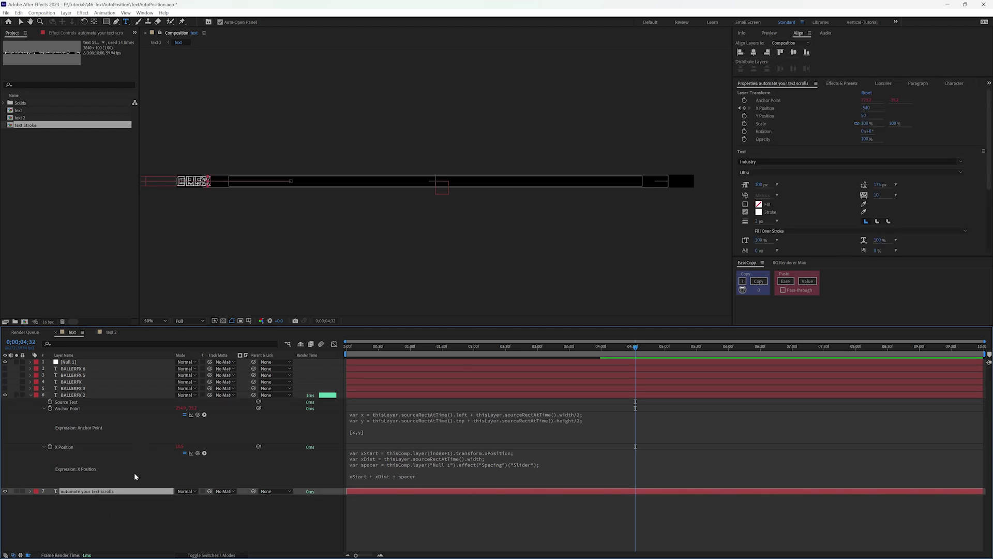
{"action": "key", "text": "u"}
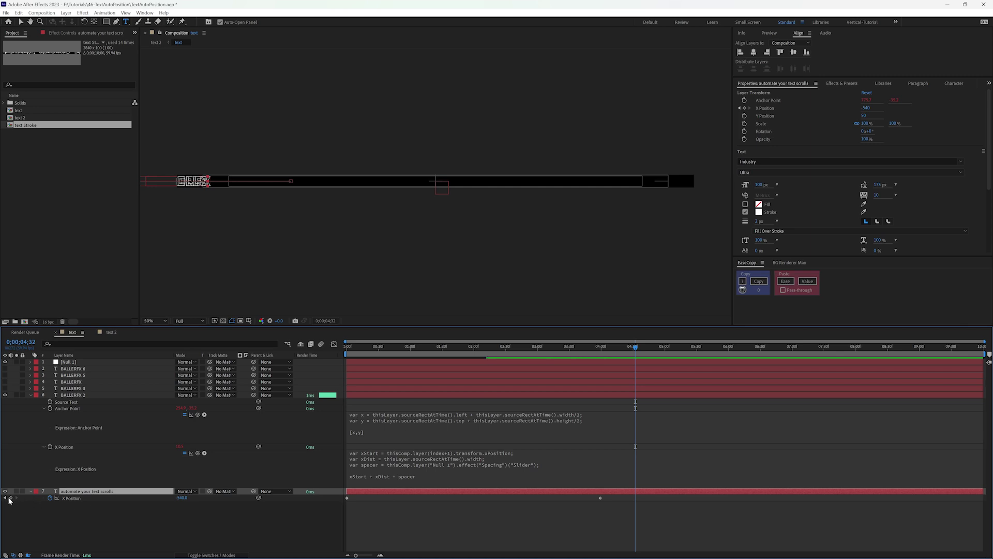
{"action": "left_click", "coordinate": [5, 498]}
{"action": "left_click", "coordinate": [91, 498]}
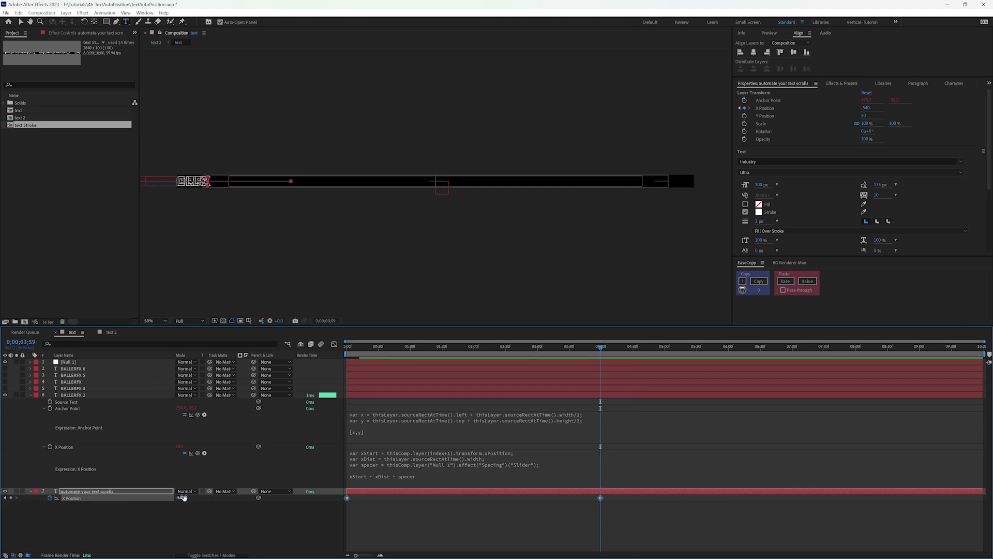
{"action": "left_click_drag", "start_coordinate": [182, 498], "coordinate": [948, 482]}
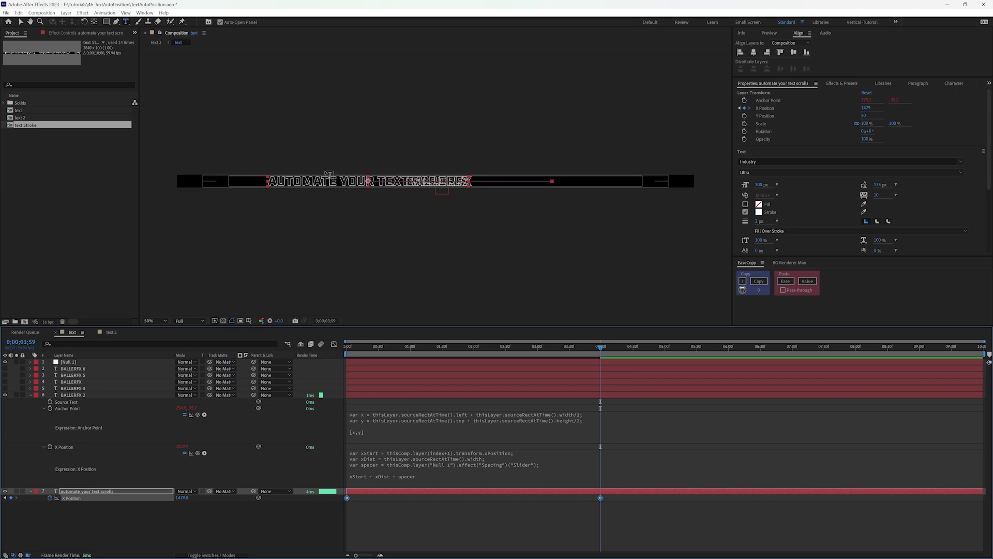
{"action": "left_click", "coordinate": [133, 530]}
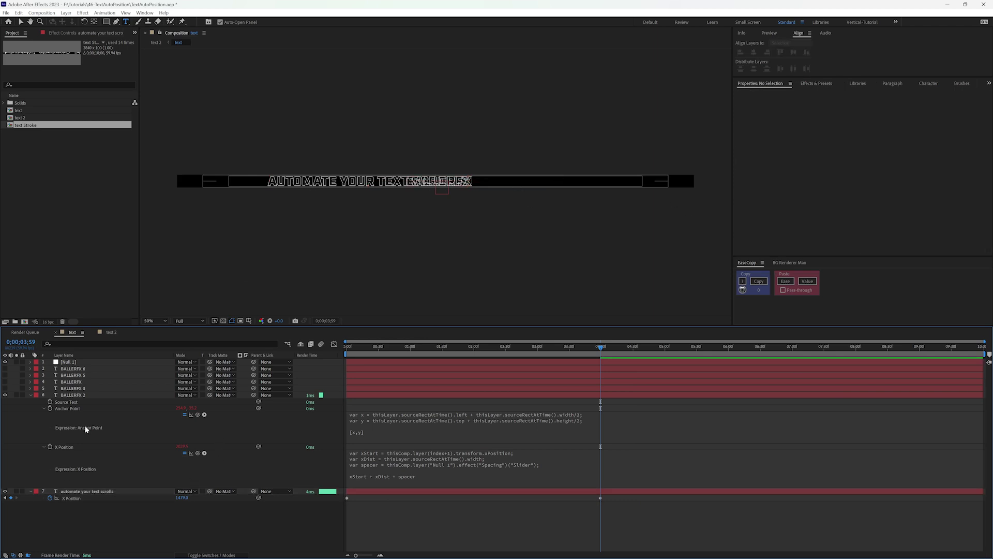
{"action": "left_click", "coordinate": [66, 395]}
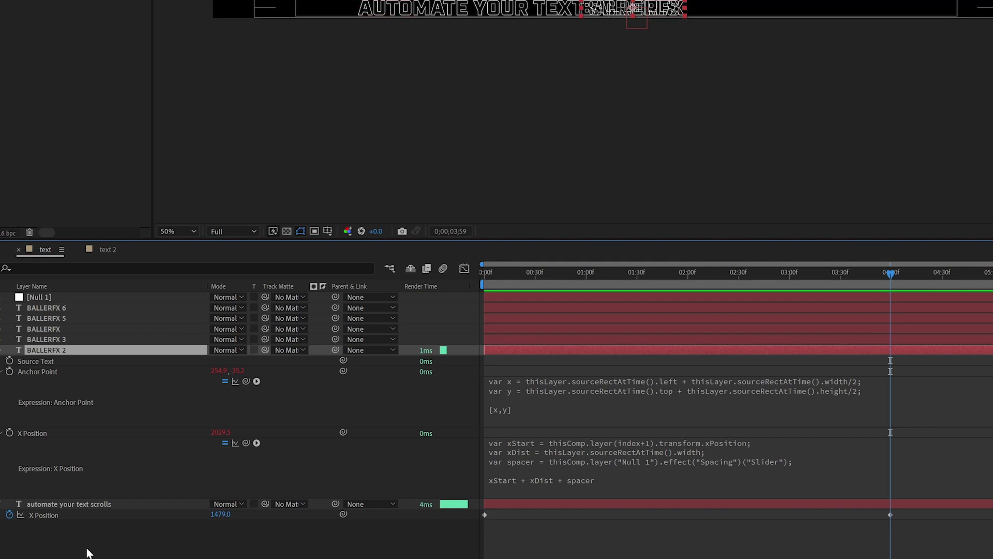
{"action": "left_click", "coordinate": [4, 471]}
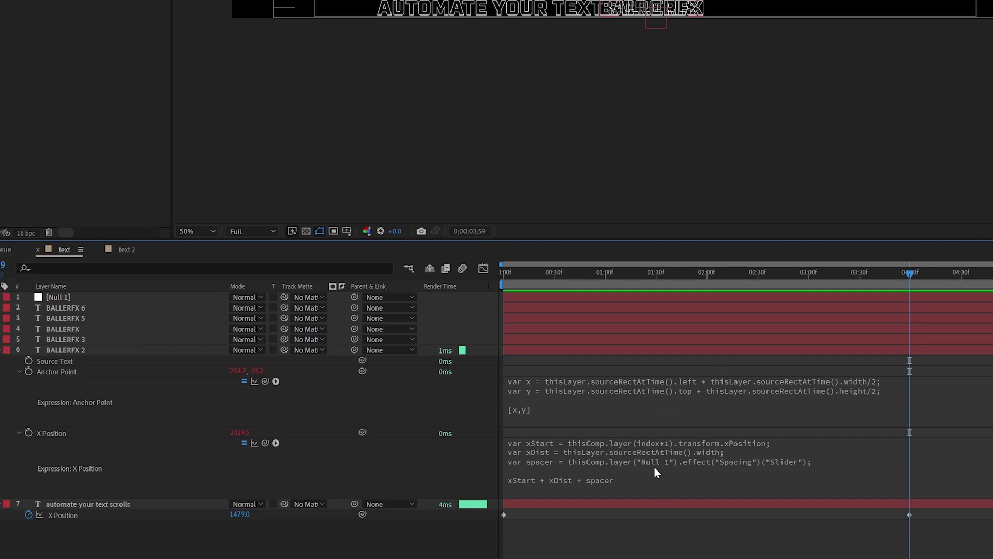
{"action": "left_click", "coordinate": [702, 457]}
{"action": "left_click", "coordinate": [807, 442]}
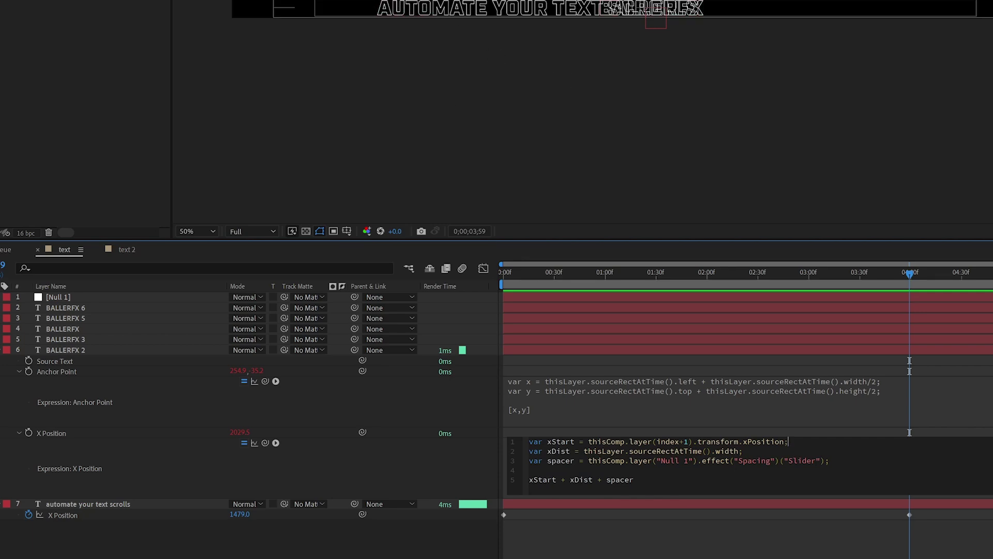
{"action": "left_click", "coordinate": [115, 506]}
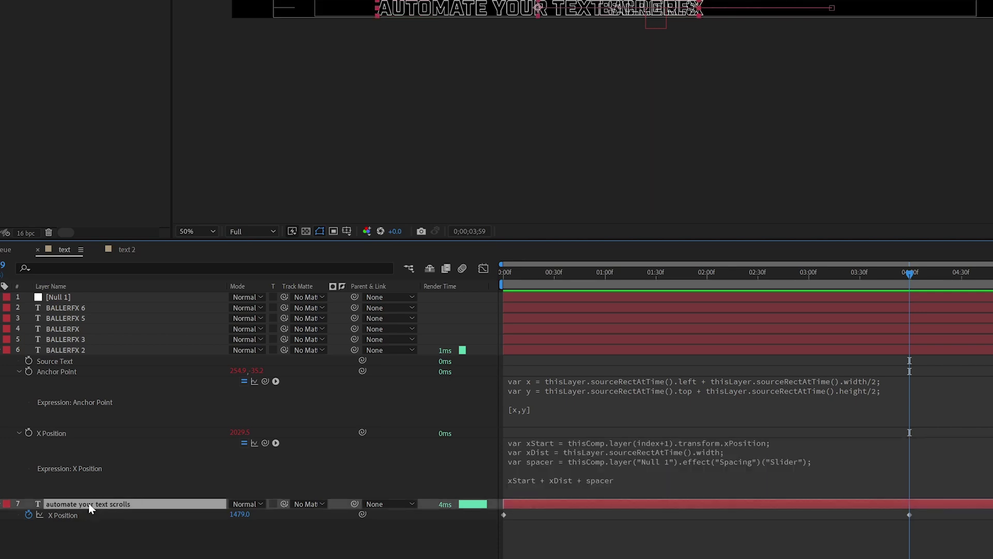
{"action": "left_click", "coordinate": [74, 351]}
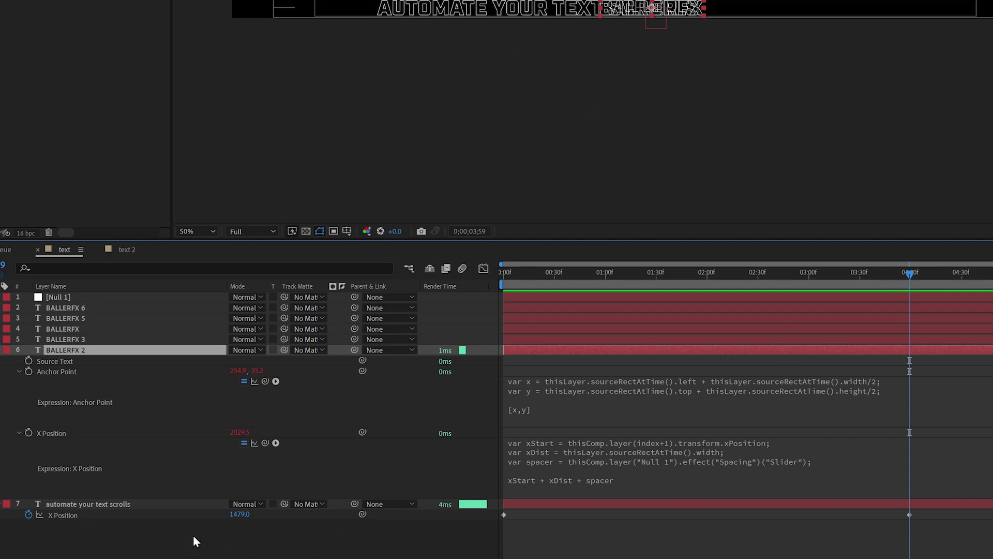
{"action": "left_click", "coordinate": [111, 506]}
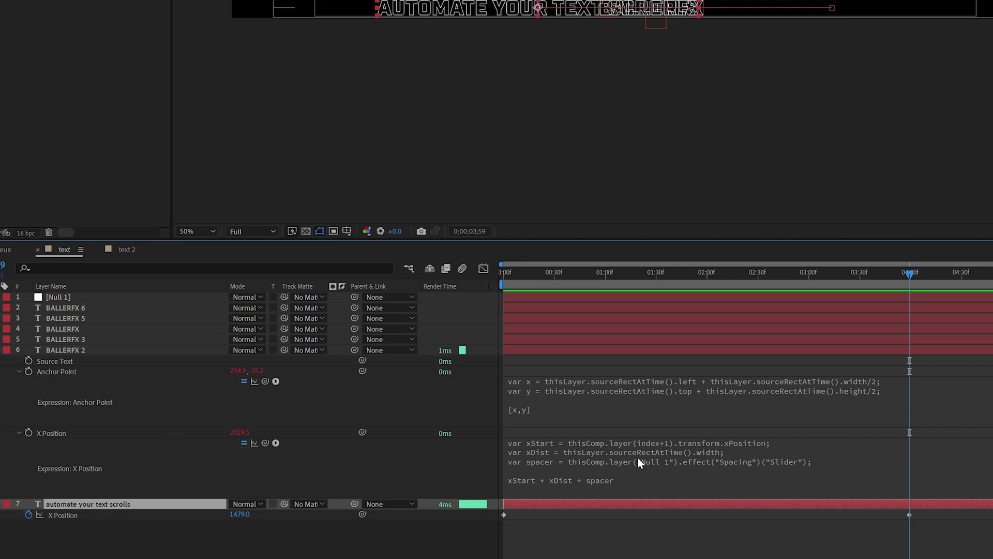
{"action": "left_click", "coordinate": [679, 453]}
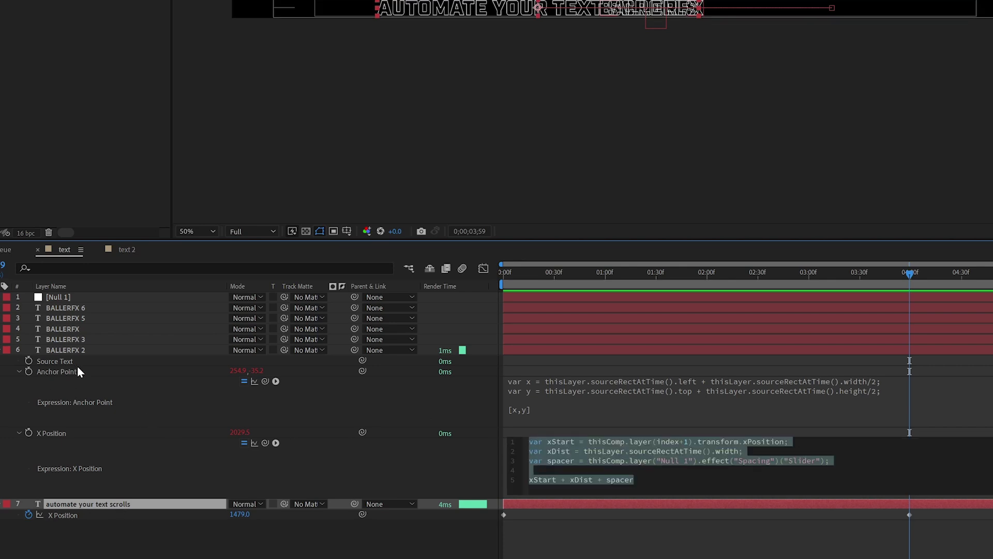
Add a line 'var prevDist =' taking the headline layer's sourceRectAtTime().width.
{"action": "left_click", "coordinate": [811, 437]}
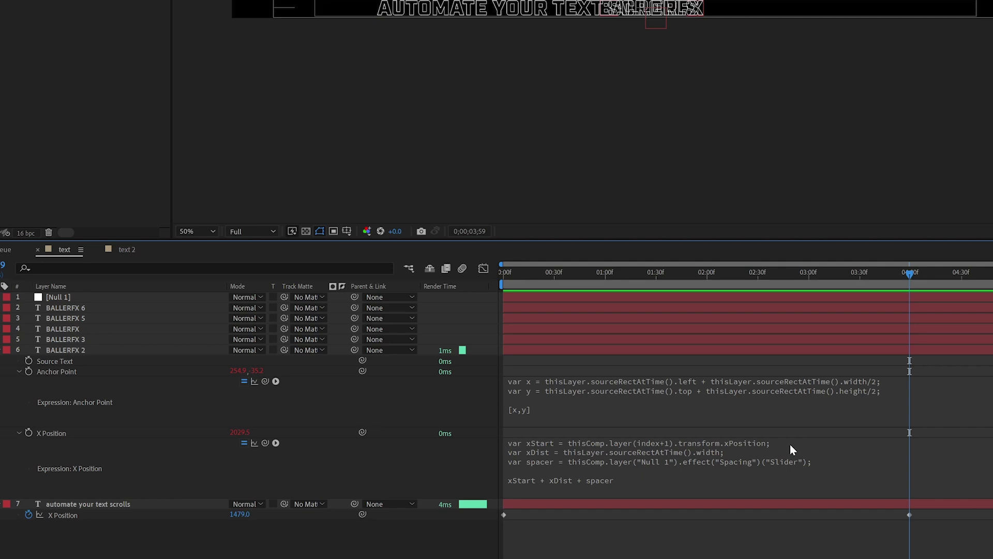
{"action": "key", "text": "ctrl+a"}
{"action": "left_click", "coordinate": [816, 439]}
{"action": "key", "text": "Return"}
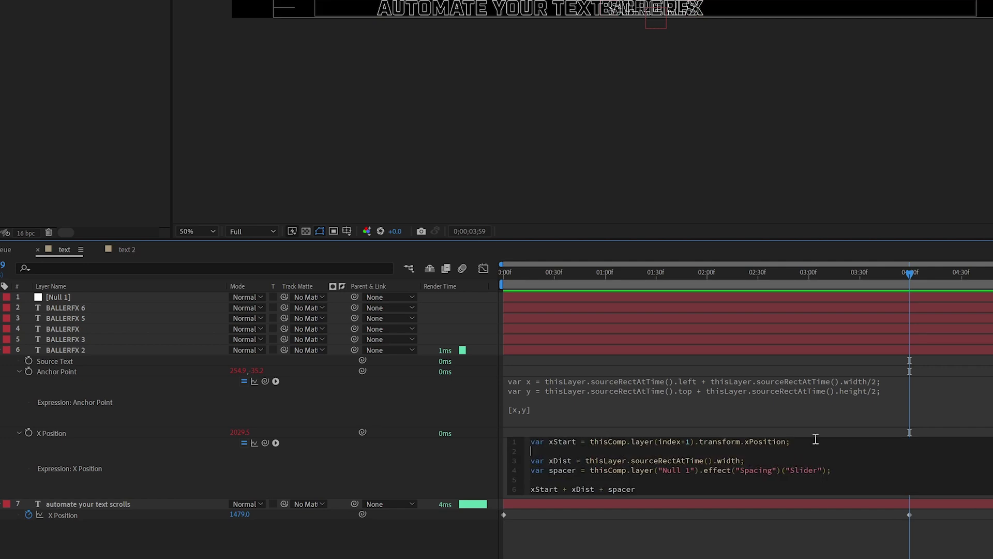
{"action": "type", "text": "var prevDist ="}
{"action": "left_click_drag", "start_coordinate": [265, 440], "coordinate": [122, 503]}
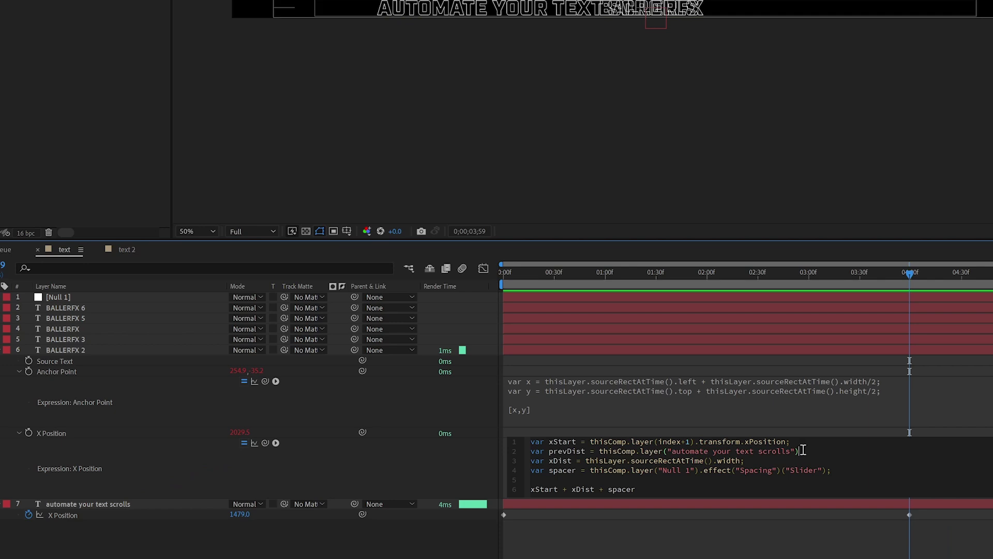
{"action": "type", "text": ".sour"}
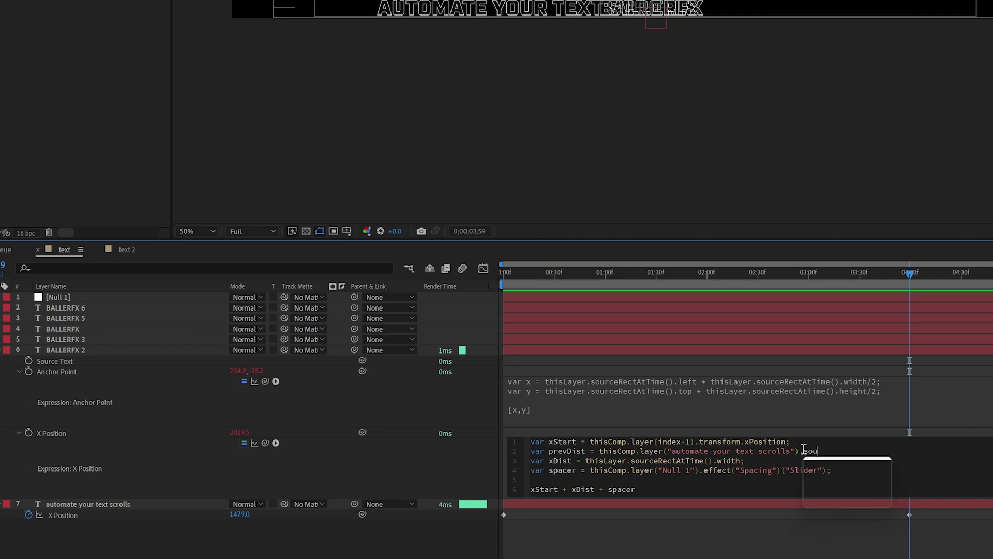
{"action": "key", "text": "Down"}
{"action": "key", "text": "Down"}
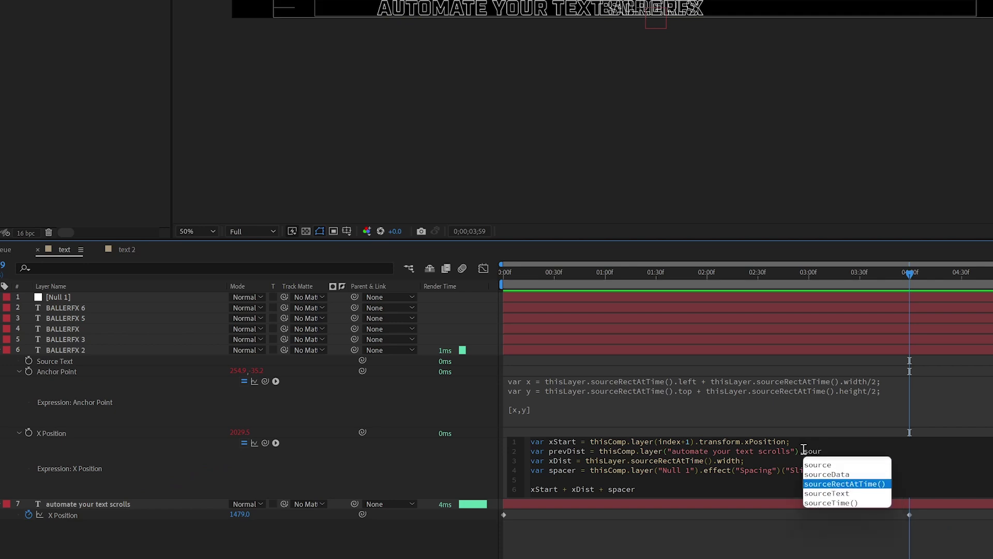
{"action": "key", "text": "Return"}
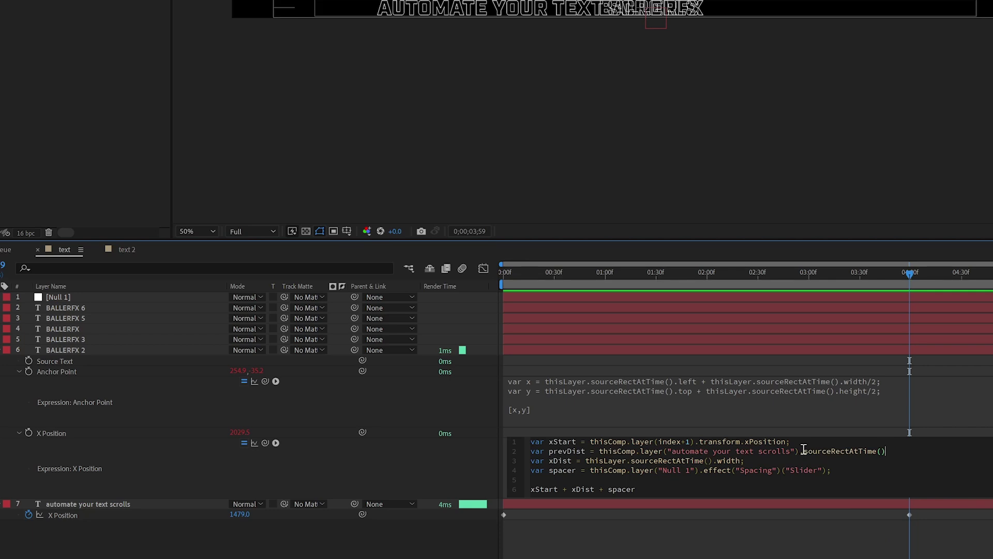
{"action": "key", "text": "BackSpace"}
{"action": "type", "text": ".width;"}
Replace the quoted layer name with index+1 so prevDist reads the previous layer.
{"action": "left_click_drag", "start_coordinate": [658, 441], "coordinate": [690, 443]}
{"action": "key", "text": "ctrl+c"}
{"action": "left_click", "coordinate": [673, 446]}
{"action": "left_click", "coordinate": [796, 451], "text": "shift"}
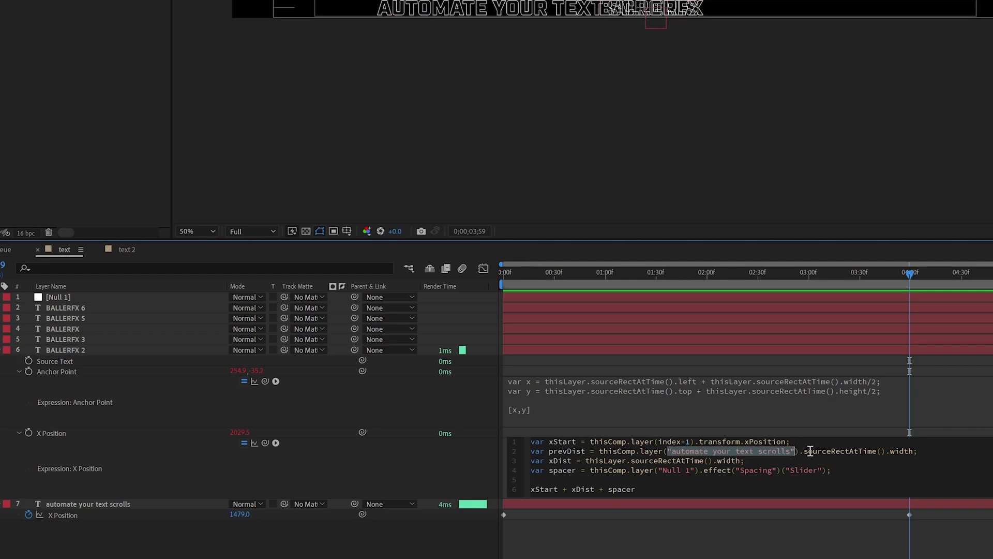
{"action": "key", "text": "ctrl+v"}
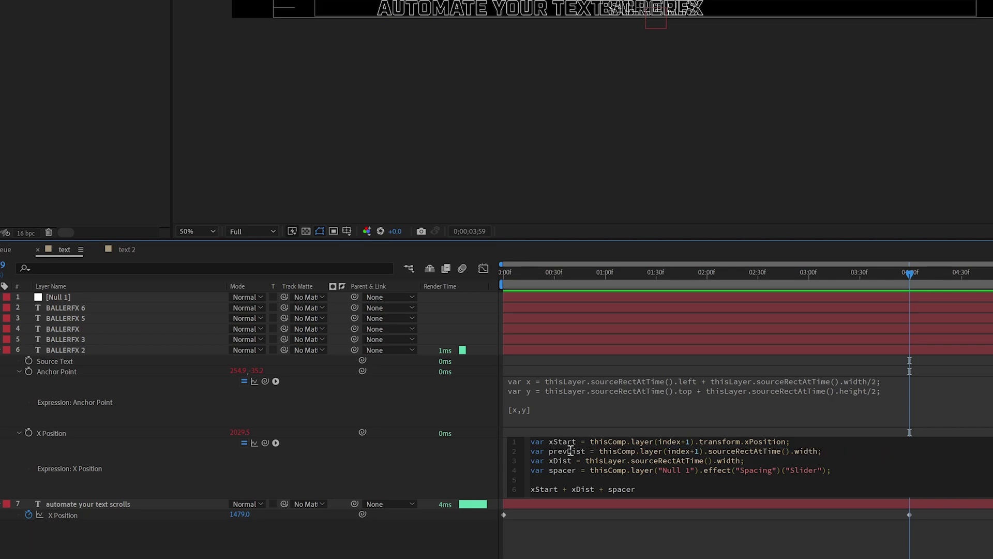
{"action": "left_click", "coordinate": [424, 468]}
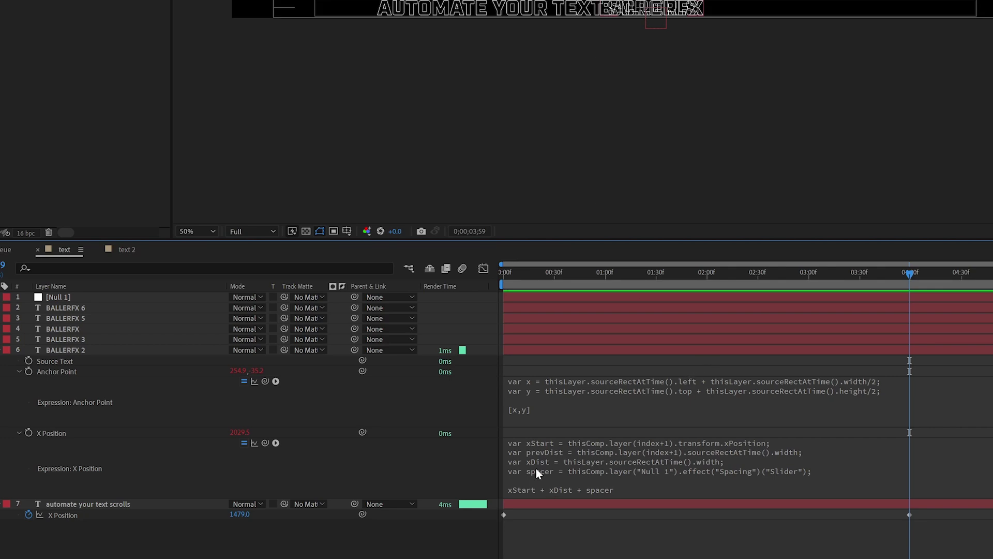
Add prevDist to the final line so it reads xStart + prevDist + xDist + spacer.
{"action": "left_click", "coordinate": [545, 481]}
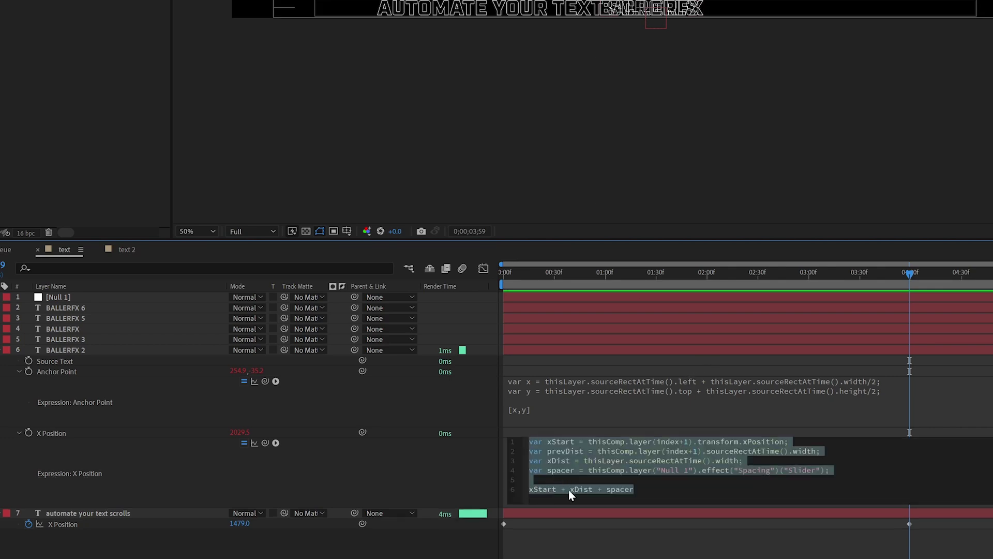
{"action": "left_click", "coordinate": [570, 490]}
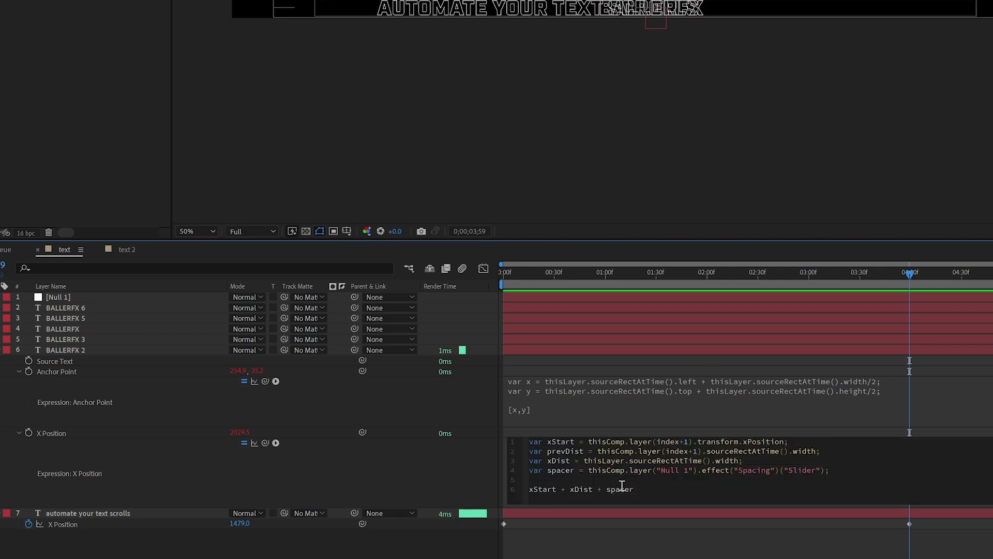
{"action": "type", "text": "pre"}
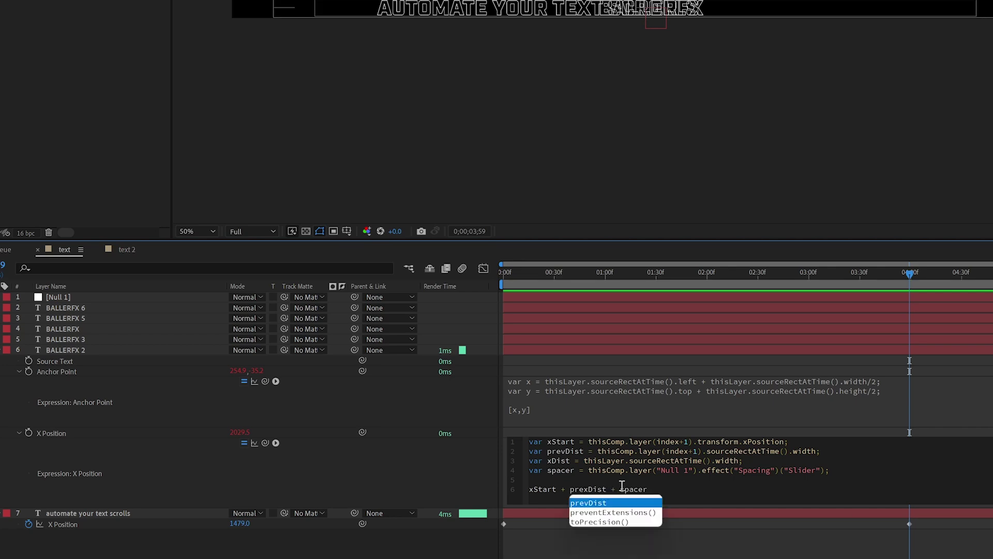
{"action": "key", "text": "Return"}
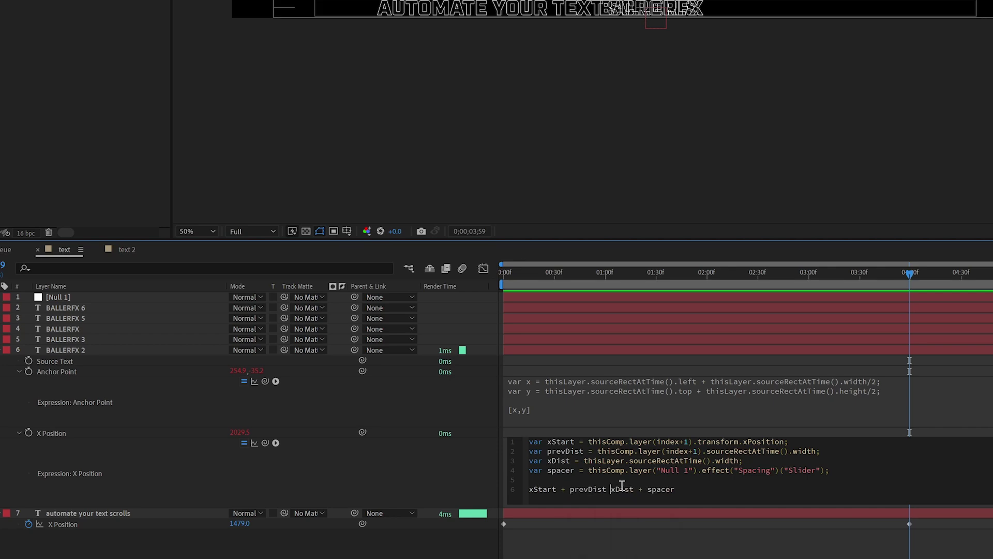
{"action": "type", "text": "+"}
{"action": "left_click", "coordinate": [360, 482]}
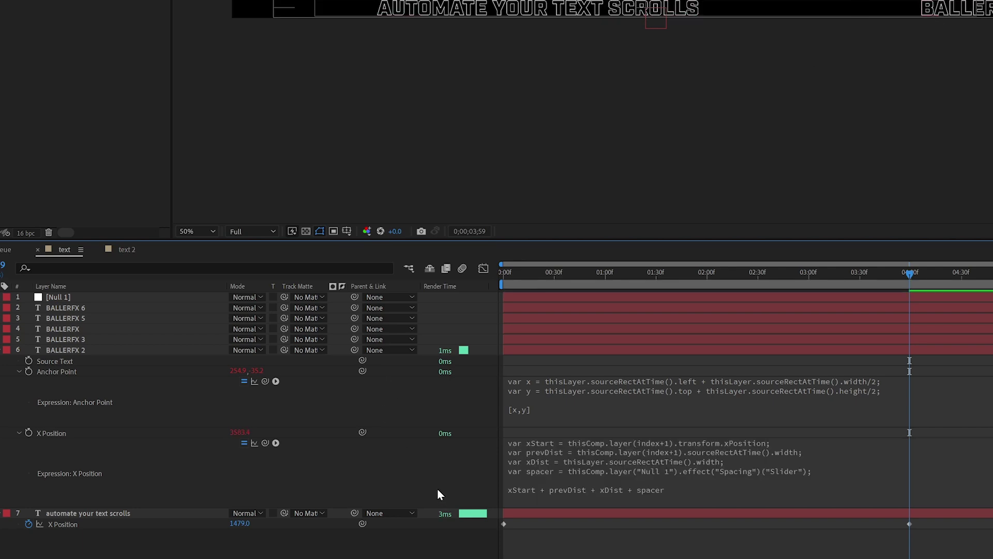
Select the BALLERFX 2 and automate your text scrolls layers to reach their expressions.
{"action": "left_click", "coordinate": [66, 371]}
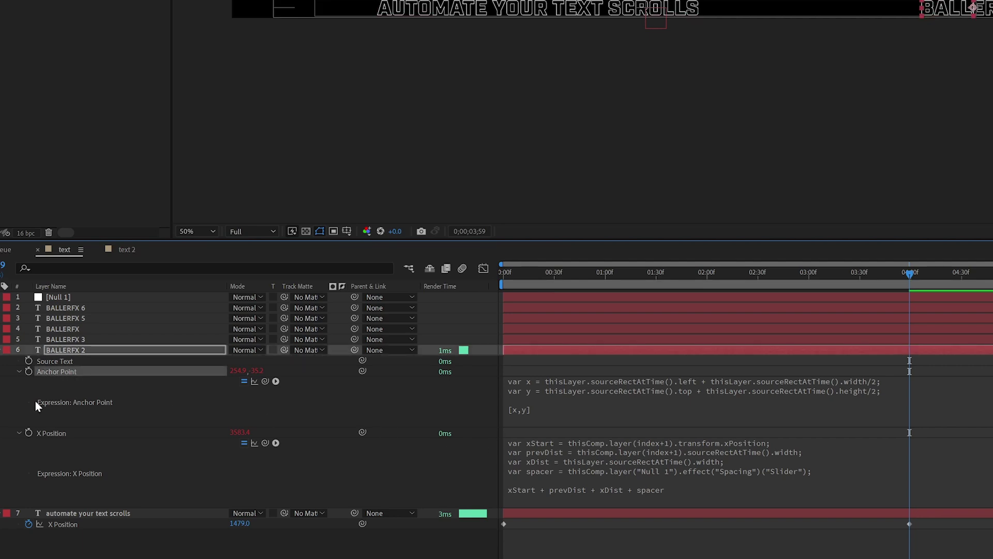
{"action": "left_click", "coordinate": [70, 350]}
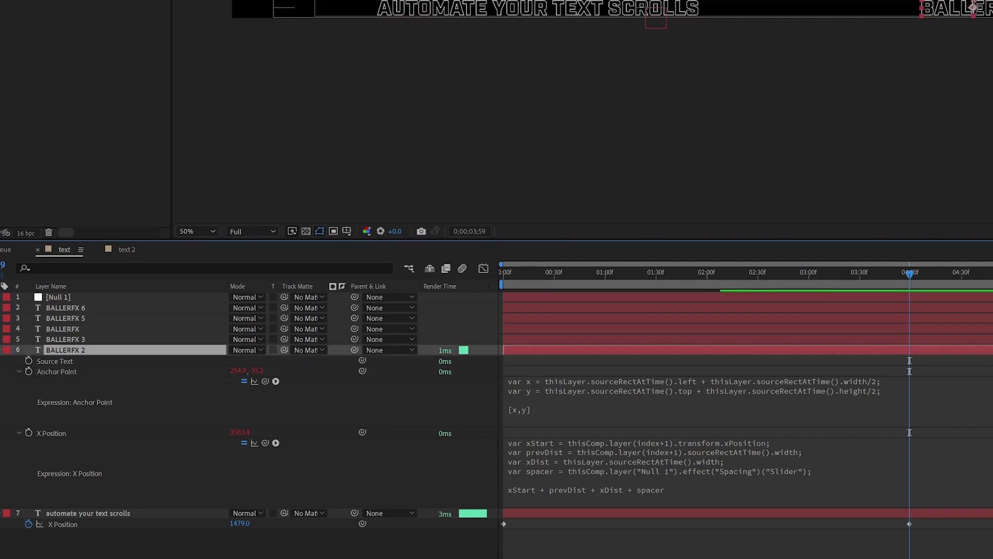
{"action": "left_click", "coordinate": [121, 513]}
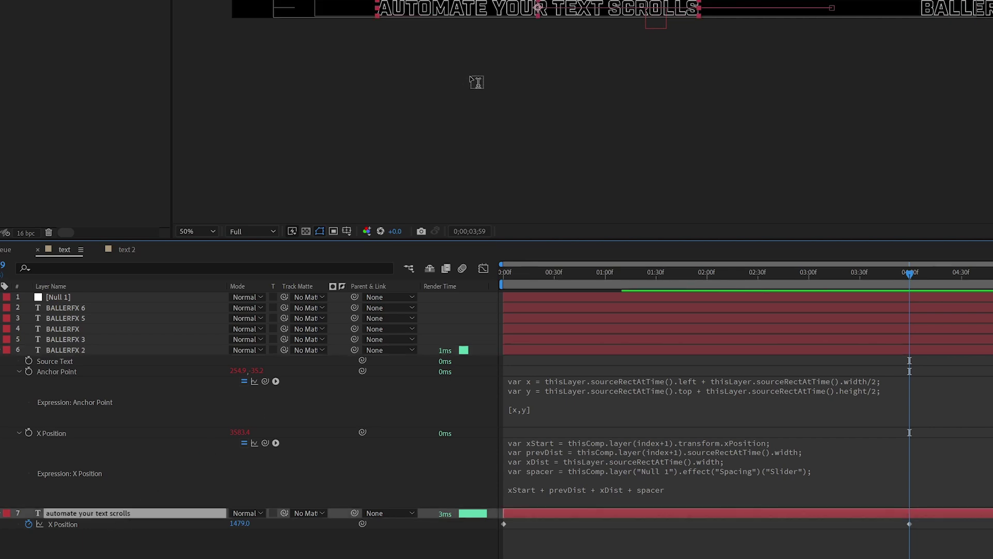
{"action": "left_click", "coordinate": [134, 557]}
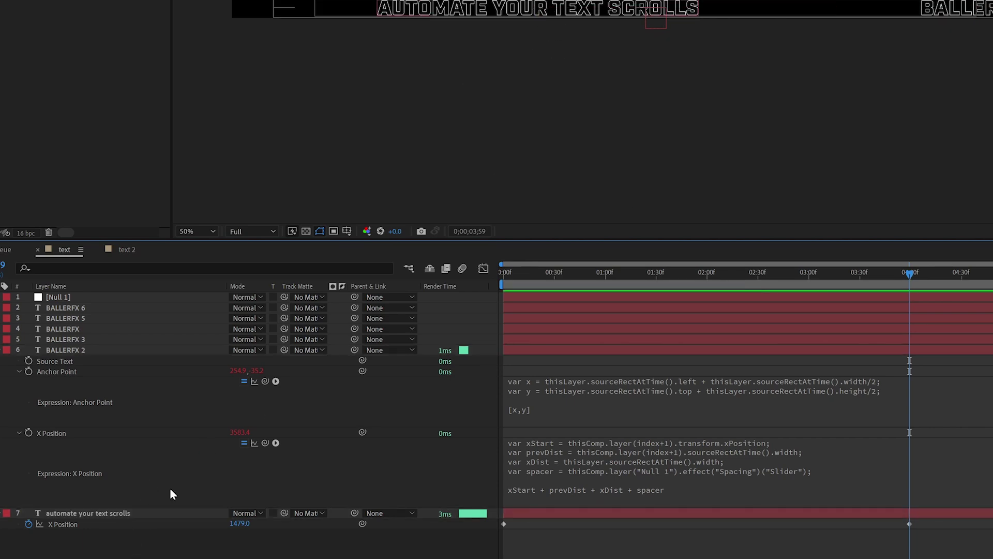
{"action": "left_click", "coordinate": [85, 515]}
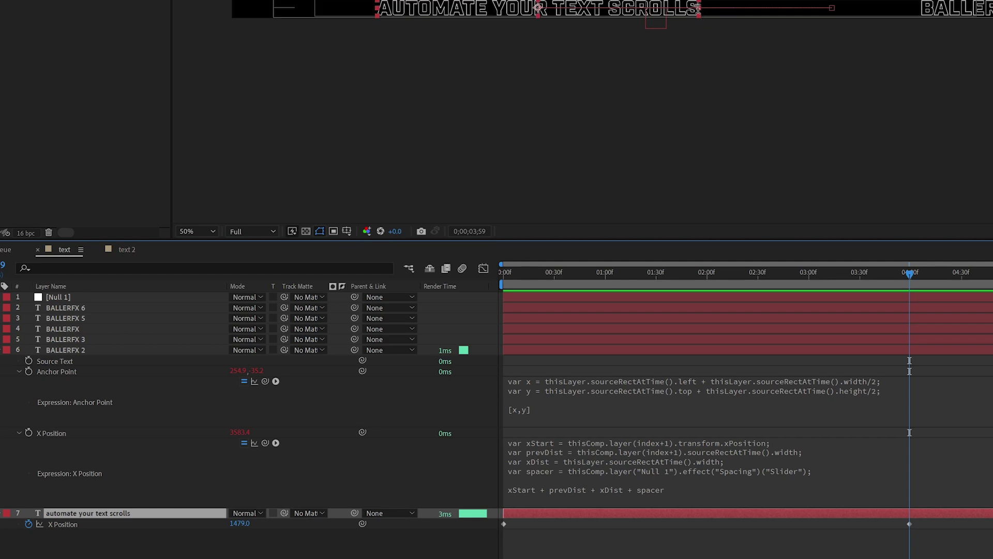
Divide both sourceRectAtTime().width terms in the X Position expression by 2.
{"action": "left_click", "coordinate": [738, 444]}
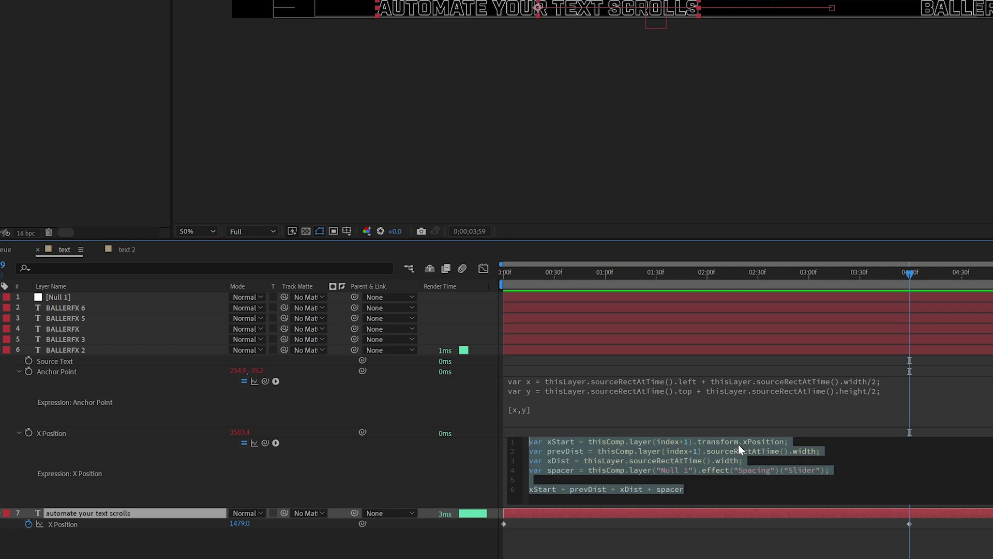
{"action": "left_click", "coordinate": [848, 449]}
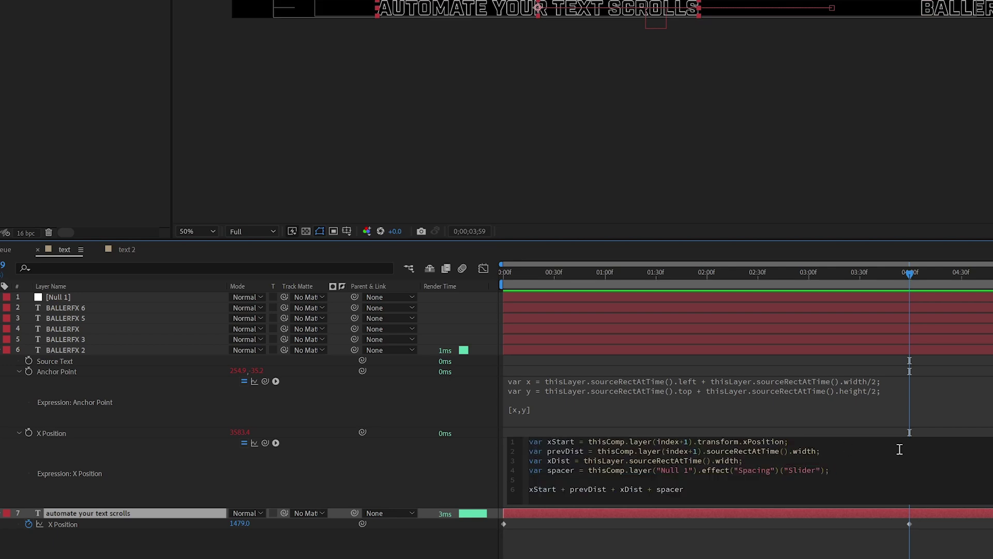
{"action": "type", "text": "2"}
{"action": "left_click", "coordinate": [739, 460]}
{"action": "type", "text": "2"}
{"action": "left_click", "coordinate": [385, 470]}
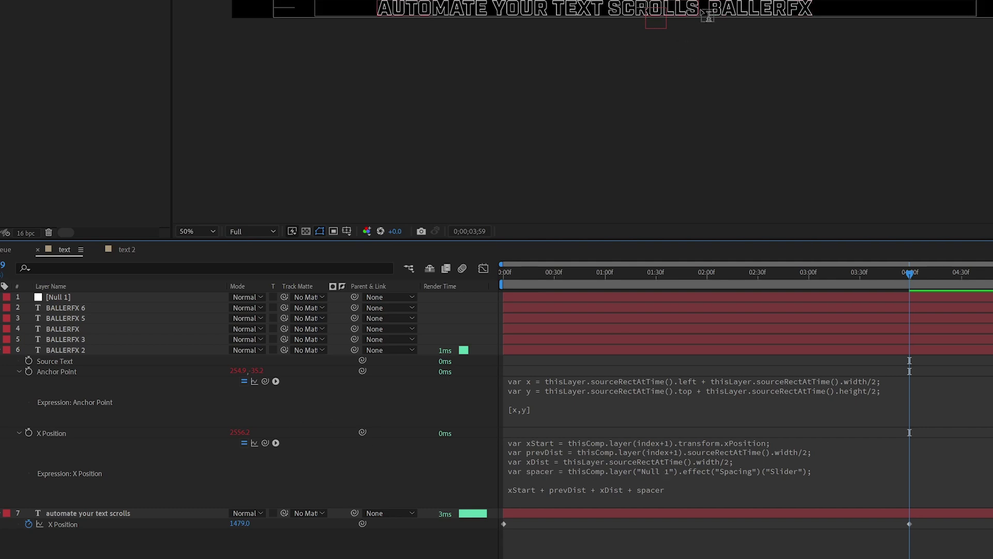
{"action": "left_click", "coordinate": [61, 297]}
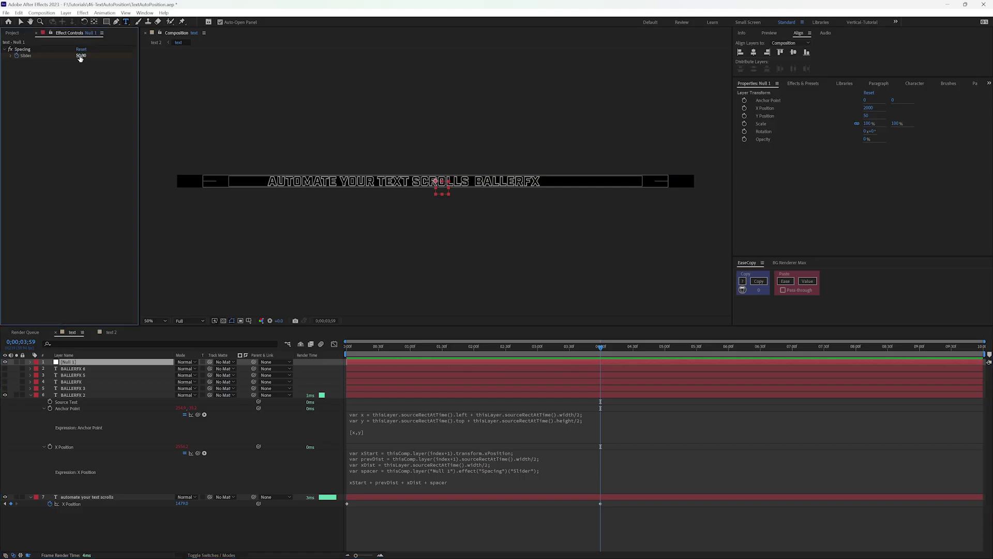
Scrub Null 1's Spacing to 30 and copy only BALLERFX 2's X Position expression.
{"action": "left_click_drag", "start_coordinate": [81, 55], "coordinate": [185, 61]}
{"action": "left_click", "coordinate": [172, 529]}
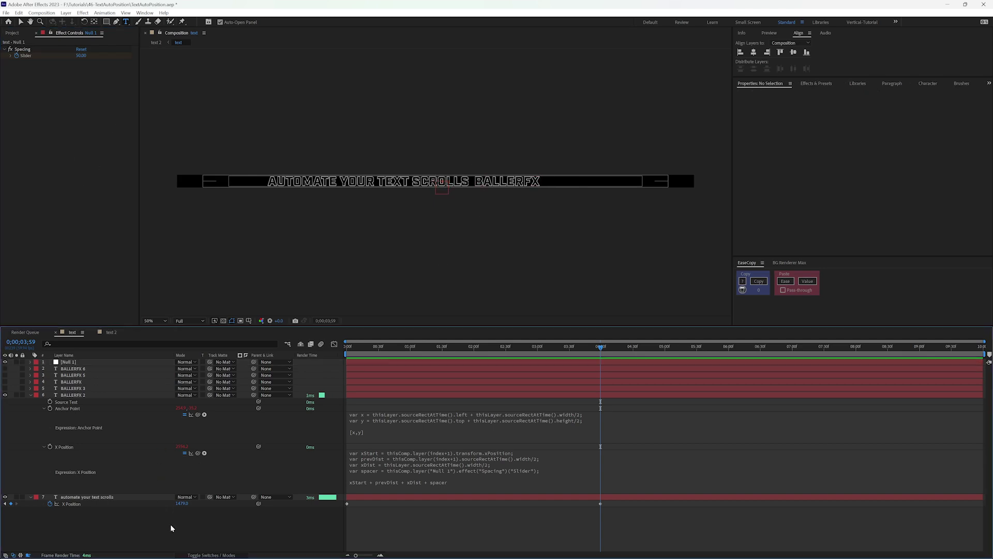
{"action": "right_click", "coordinate": [68, 450]}
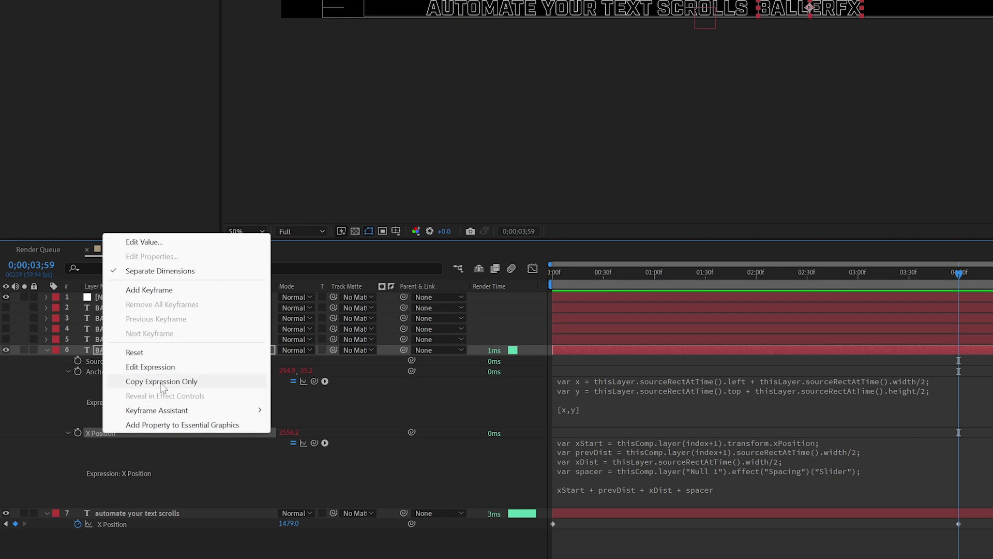
{"action": "left_click", "coordinate": [118, 410]}
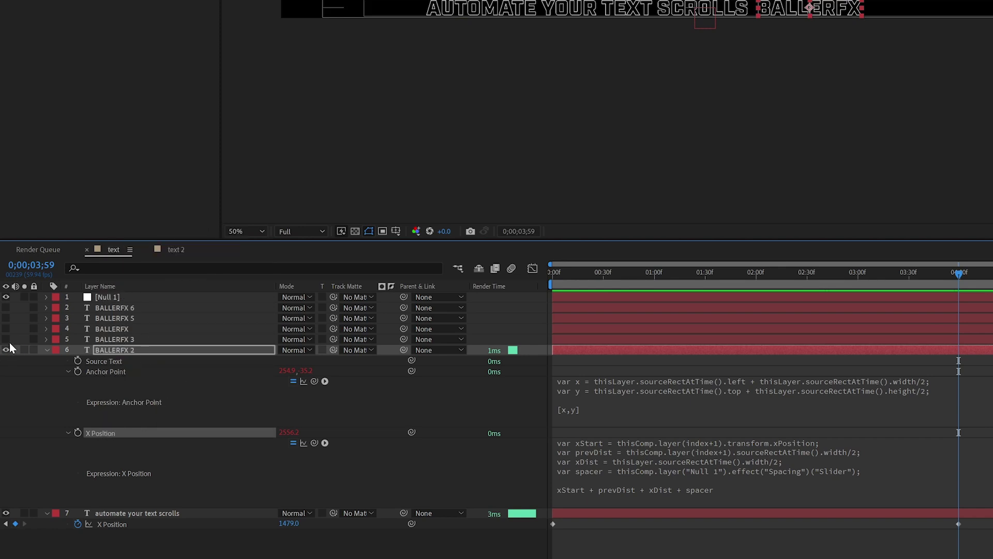
{"action": "left_click_drag", "start_coordinate": [9, 343], "coordinate": [10, 329]}
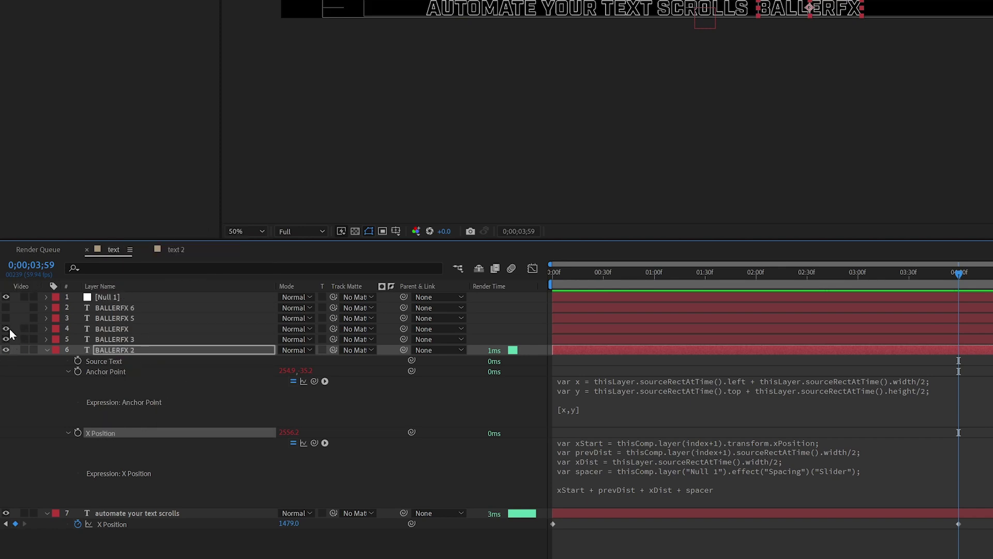
Show the hidden BALLERFX copies and rename the first one motion design.
{"action": "left_click", "coordinate": [113, 339]}
{"action": "left_click", "coordinate": [116, 308], "text": "shift"}
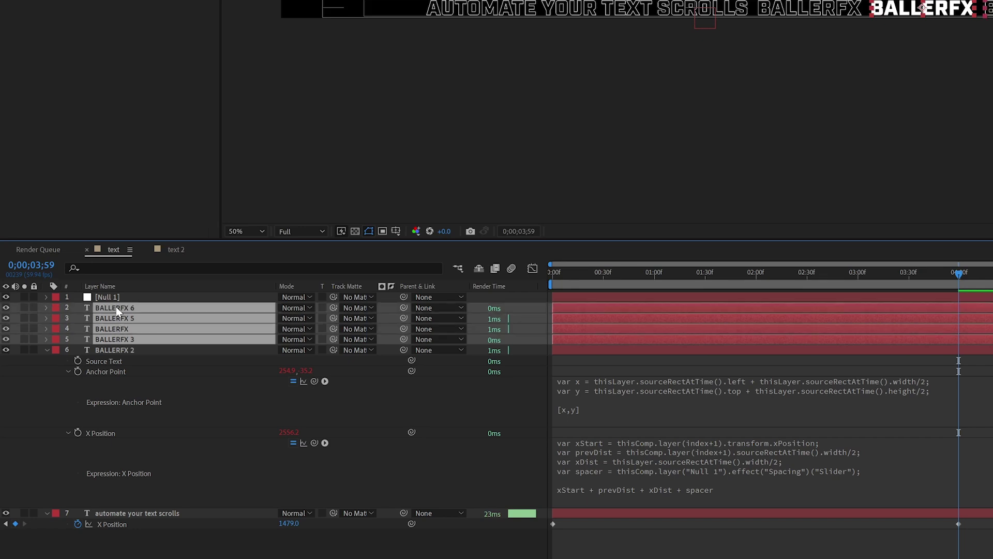
{"action": "key", "text": "F2"}
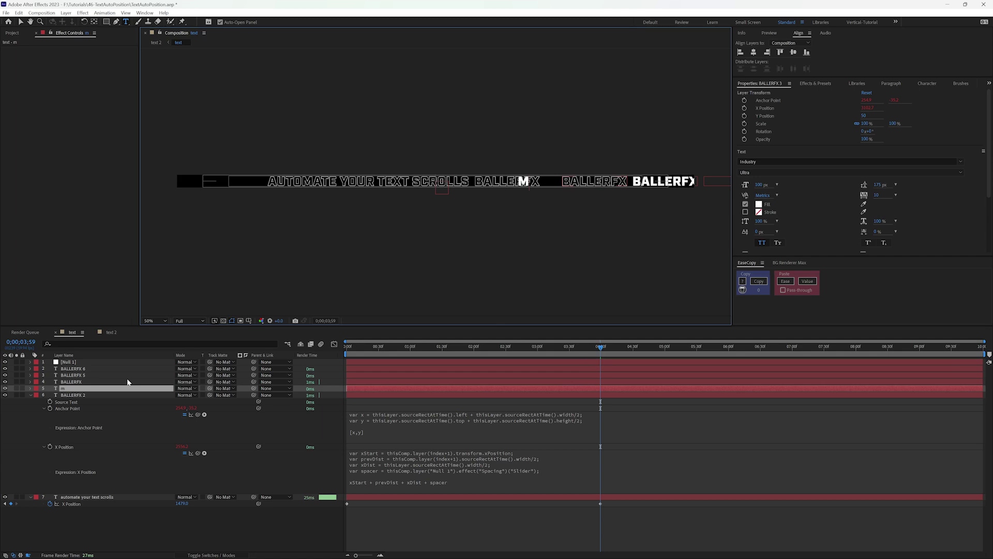
{"action": "type", "text": "o"}
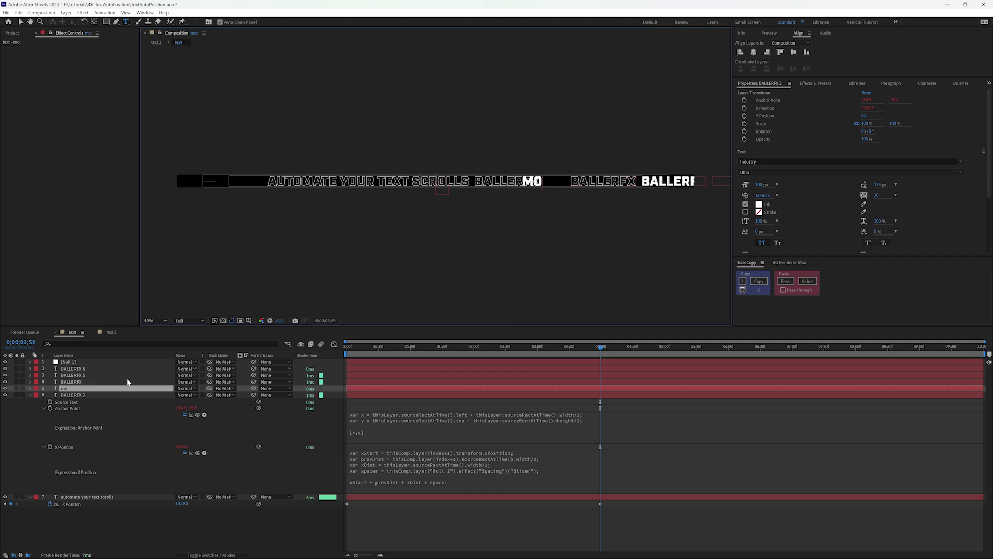
{"action": "type", "text": "tion design"}
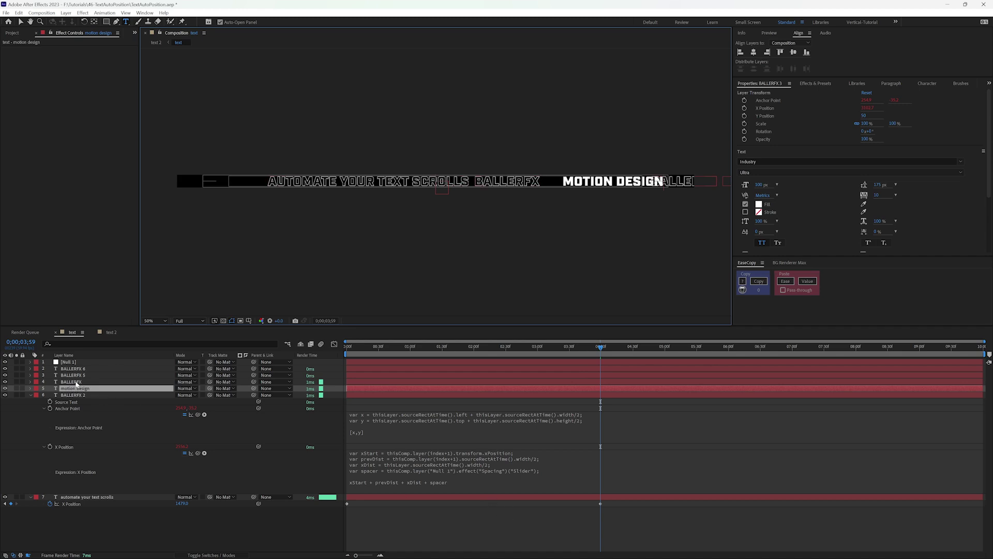
Rename the remaining copies tutorials, tookitting and templates.
{"action": "left_click", "coordinate": [76, 383]}
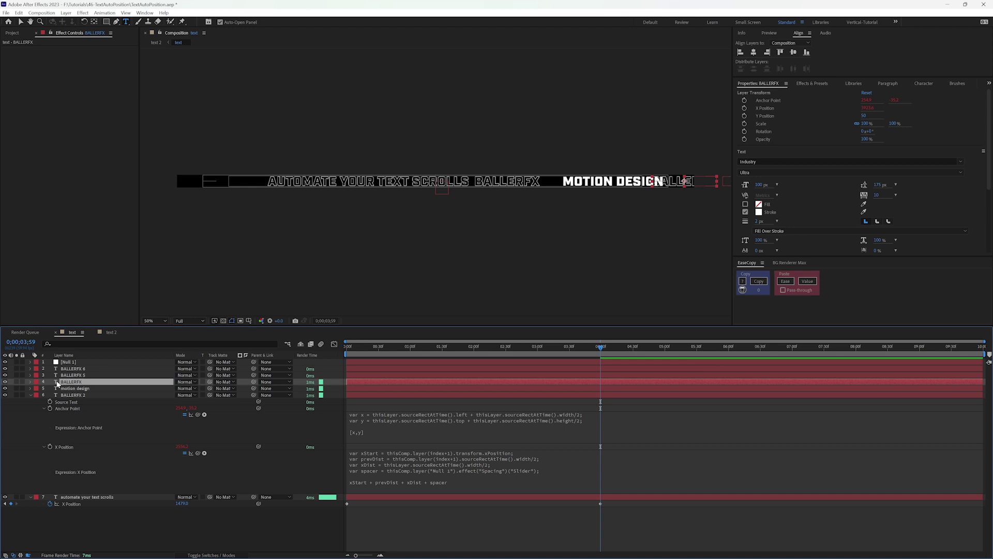
{"action": "key", "text": "Return"}
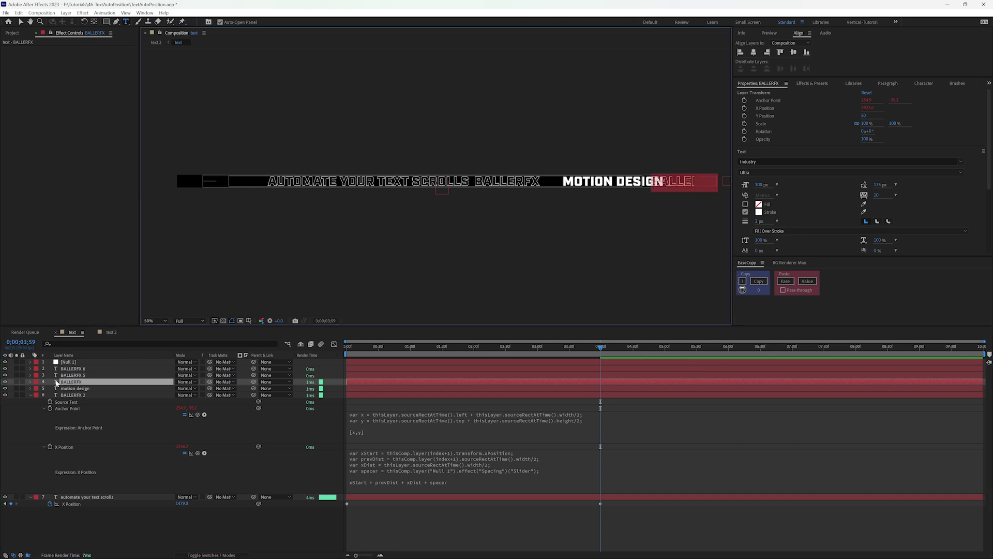
{"action": "type", "text": "tutorials"}
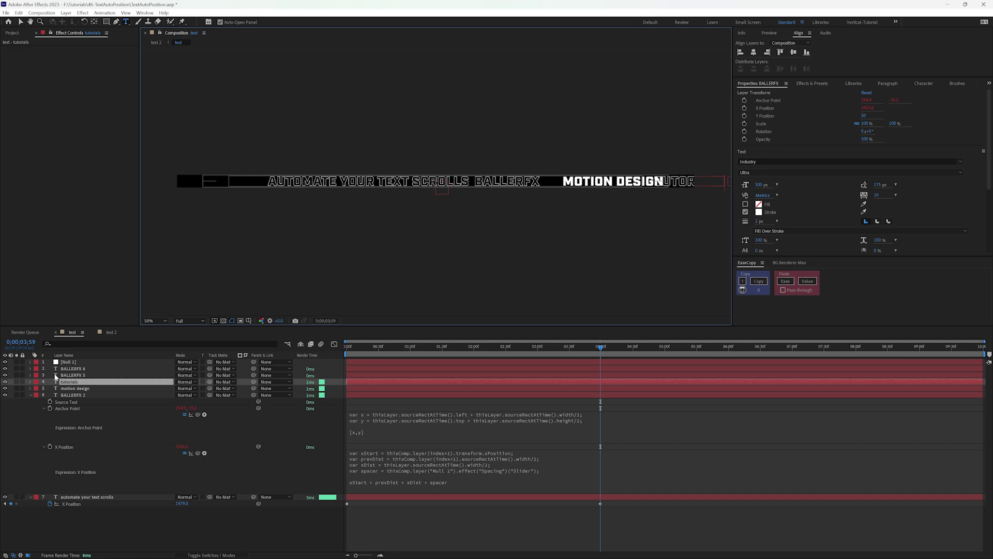
{"action": "left_click", "coordinate": [56, 375]}
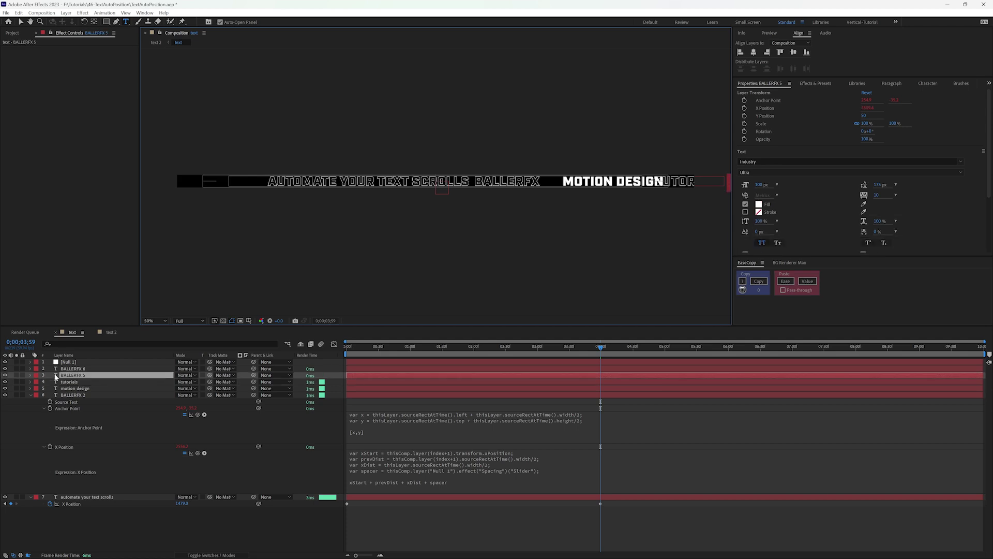
{"action": "type", "text": "tookitting"}
{"action": "left_click", "coordinate": [56, 369]}
{"action": "type", "text": "templates"}
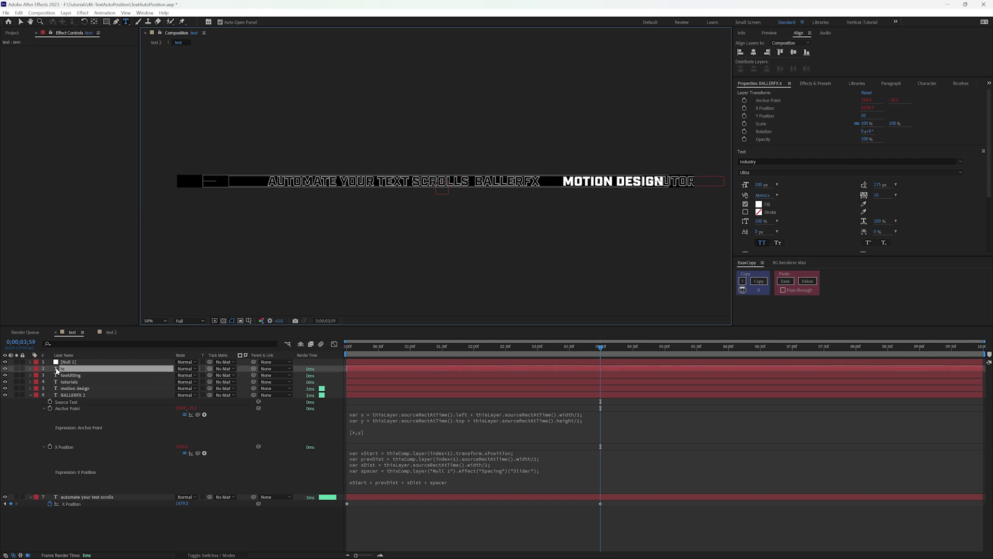
{"action": "left_click", "coordinate": [119, 519]}
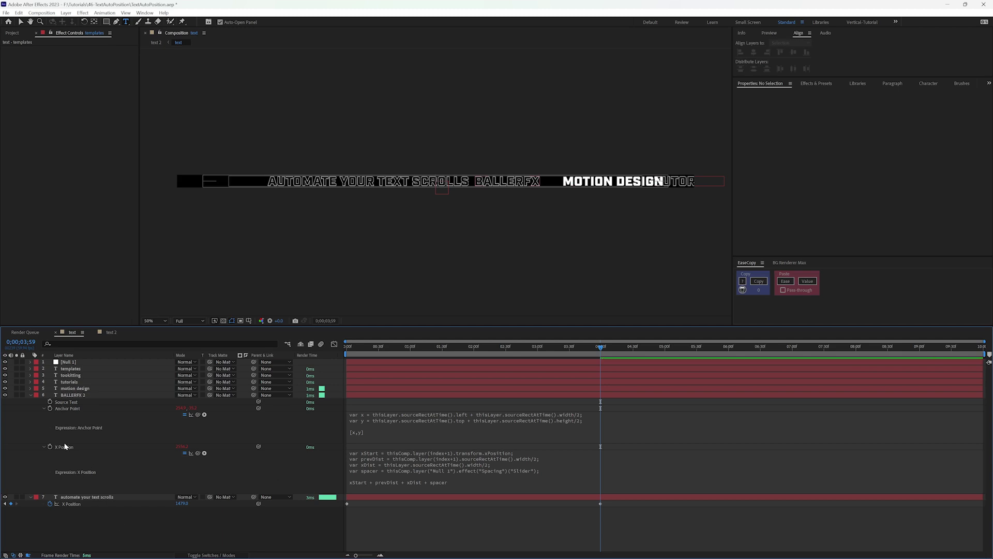
{"action": "right_click", "coordinate": [64, 446]}
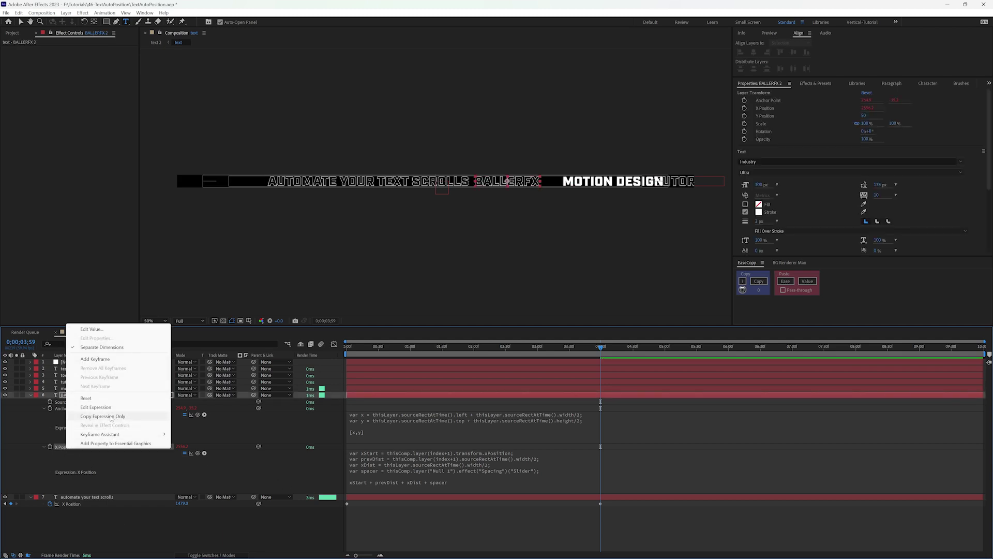
Paste BALLERFX 2's X Position expression onto the motion design through templates layers.
{"action": "left_click", "coordinate": [109, 417]}
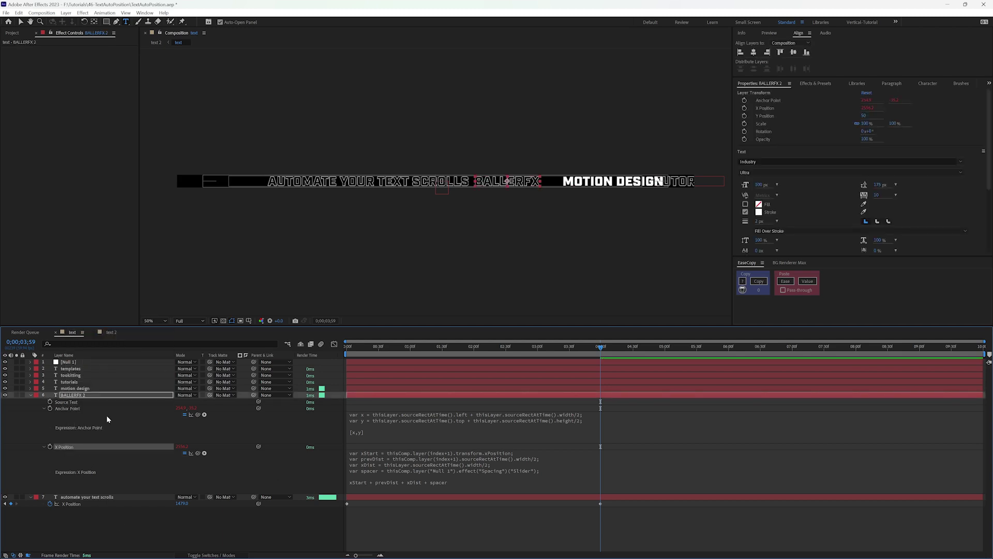
{"action": "left_click", "coordinate": [86, 389]}
{"action": "left_click", "coordinate": [83, 369], "text": "shift"}
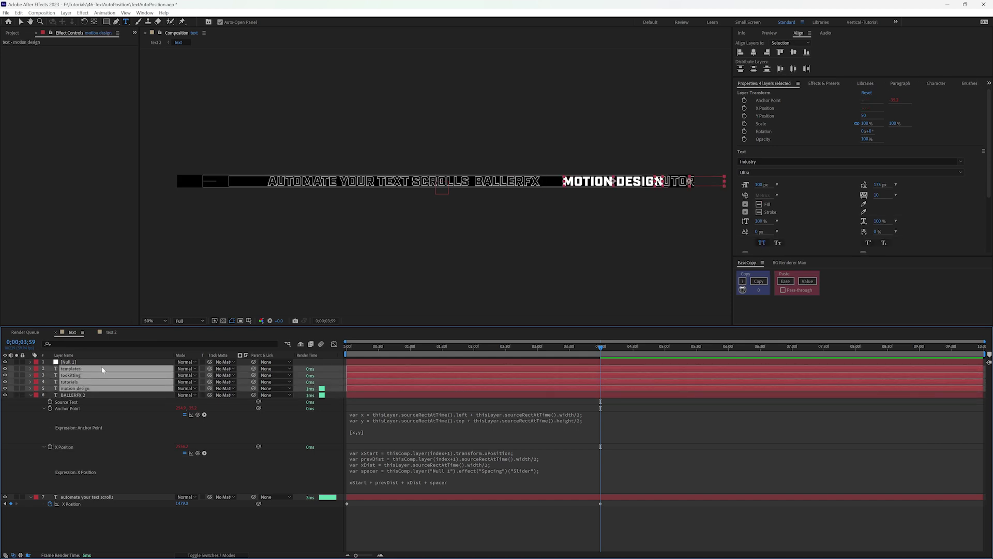
{"action": "key", "text": "ctrl+v"}
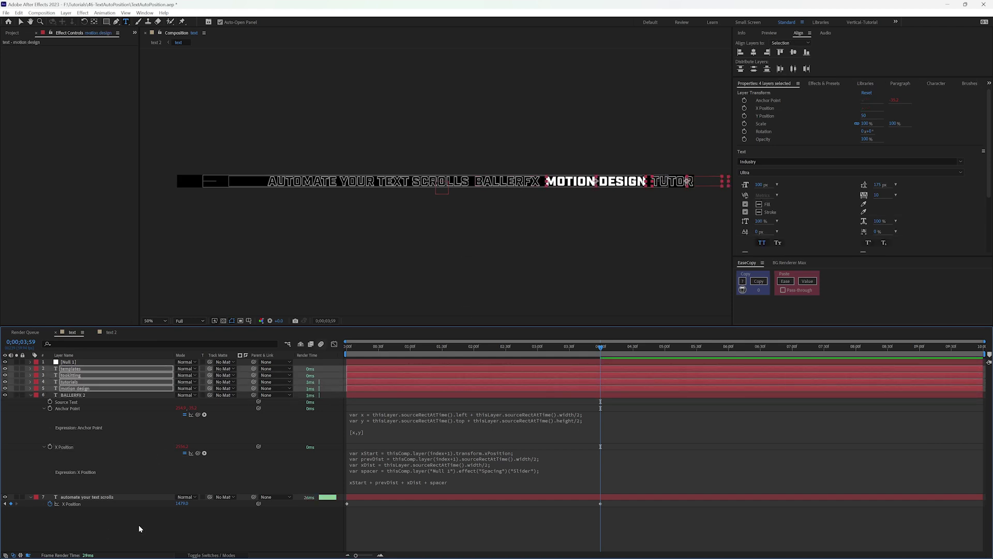
Select the headline's X Position keyframes and slide the ribbon left.
{"action": "left_click", "coordinate": [108, 499]}
{"action": "left_click", "coordinate": [73, 504]}
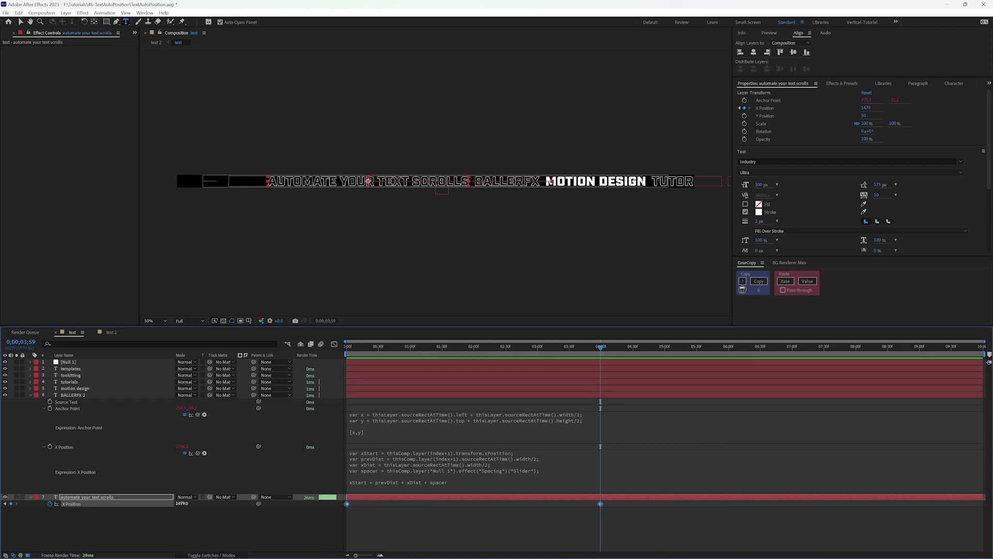
{"action": "mouse_move", "coordinate": [181, 503]}
{"action": "left_mouse_down"}
{"action": "mouse_move", "coordinate": [78, 503]}
{"action": "mouse_move", "coordinate": [186, 503]}
{"action": "left_mouse_up"}
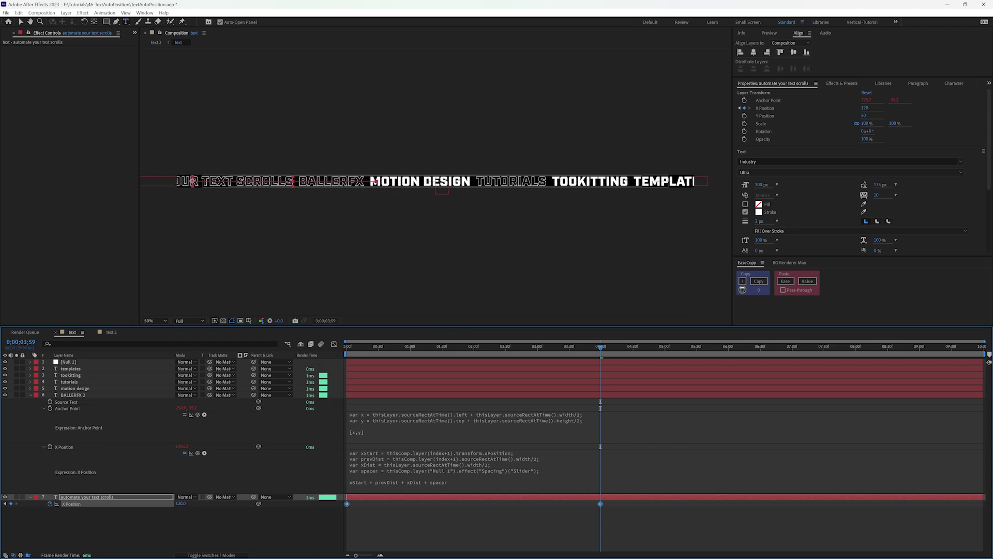
Collapse BALLERFX 2 and change the tutorials layer to read ballerfx.
{"action": "left_click", "coordinate": [30, 396]}
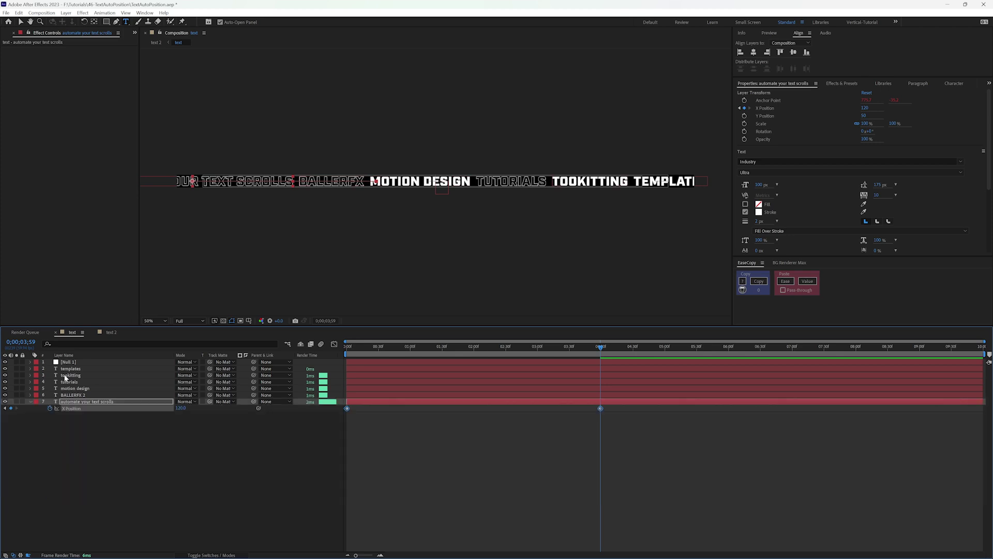
{"action": "left_click", "coordinate": [57, 384]}
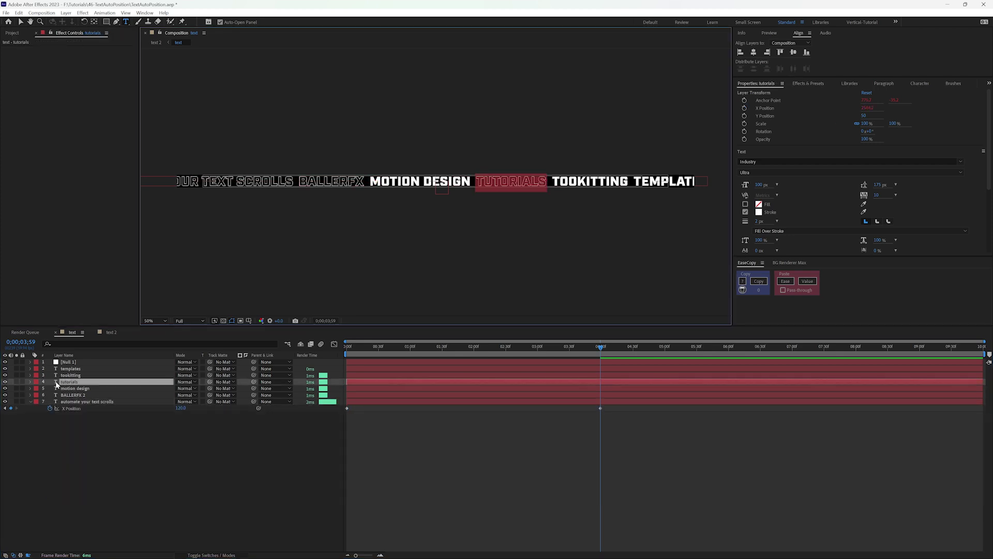
{"action": "type", "text": "b"}
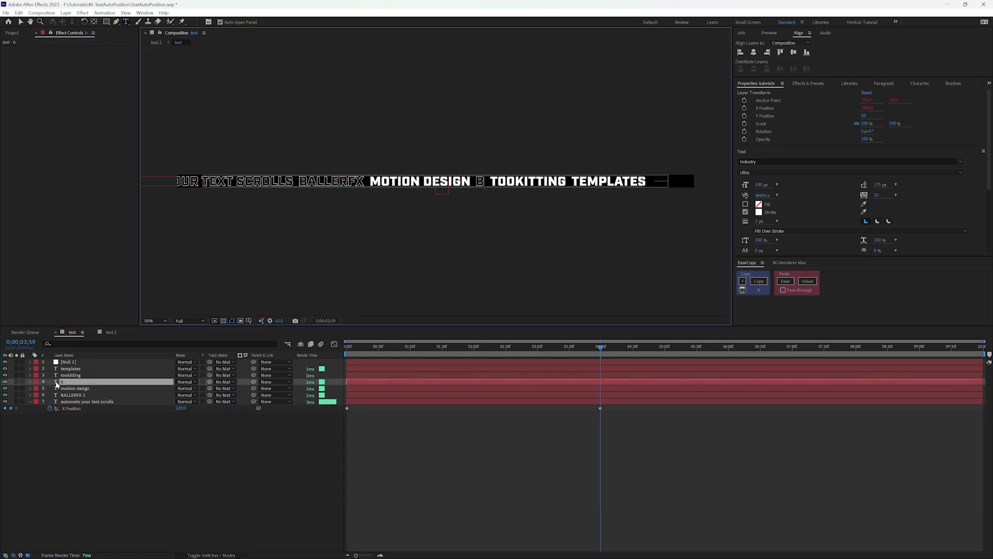
{"action": "type", "text": "allerfx"}
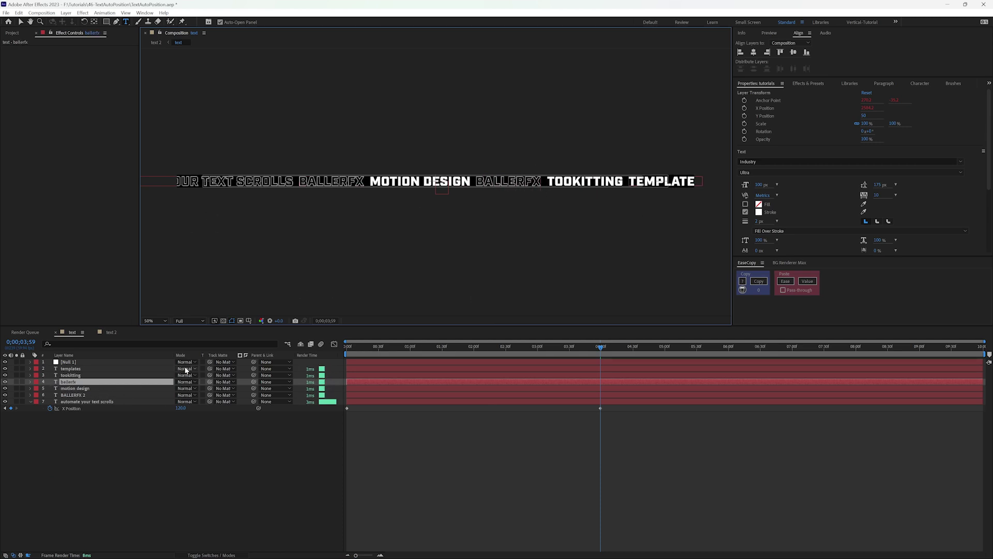
{"action": "left_click", "coordinate": [110, 441]}
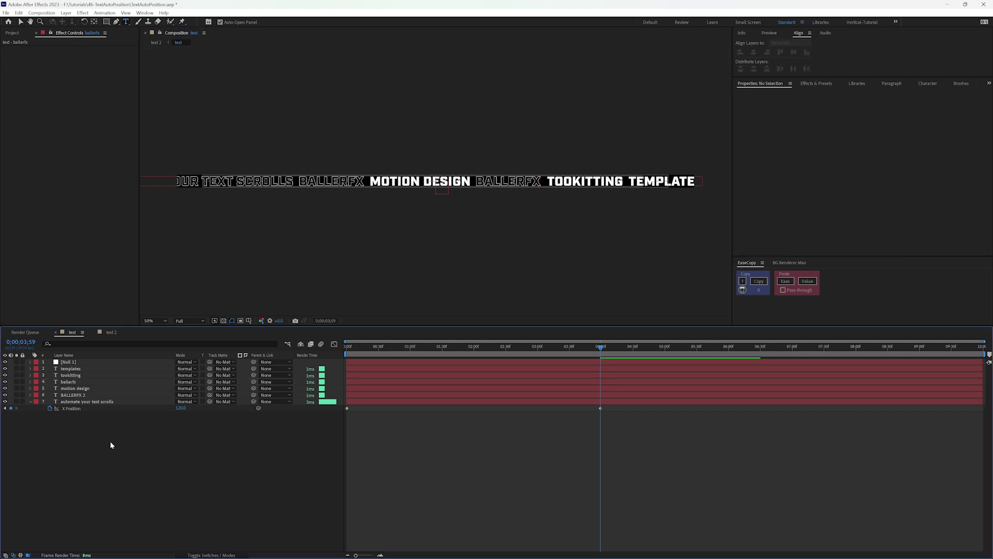